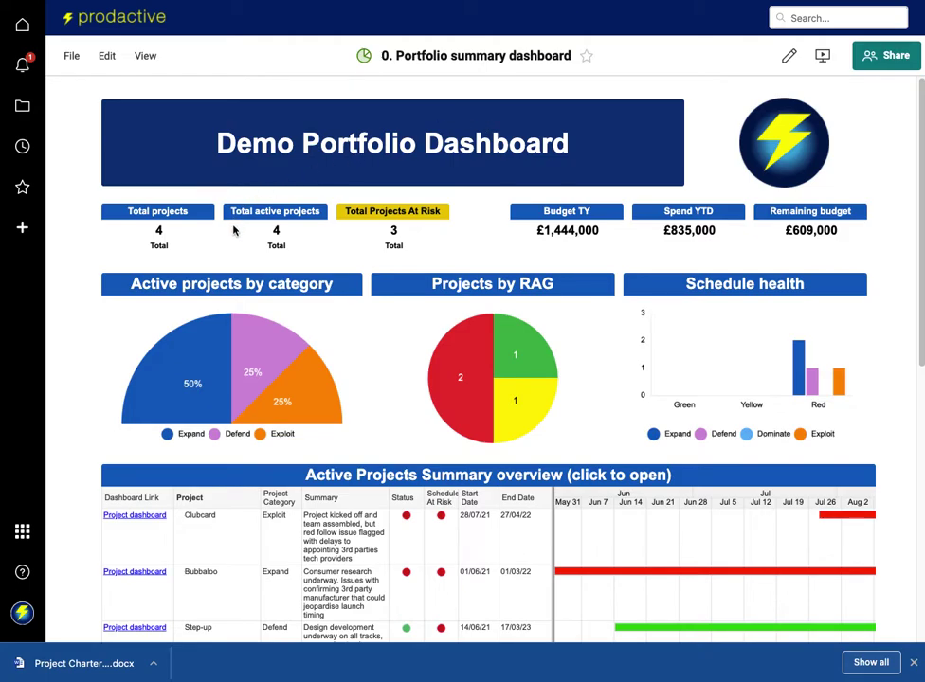
{"action": "mouse_move", "coordinate": [235, 233]}
{"action": "scroll", "coordinate": [234, 233], "scroll_direction": "down", "scroll_amount": 1}
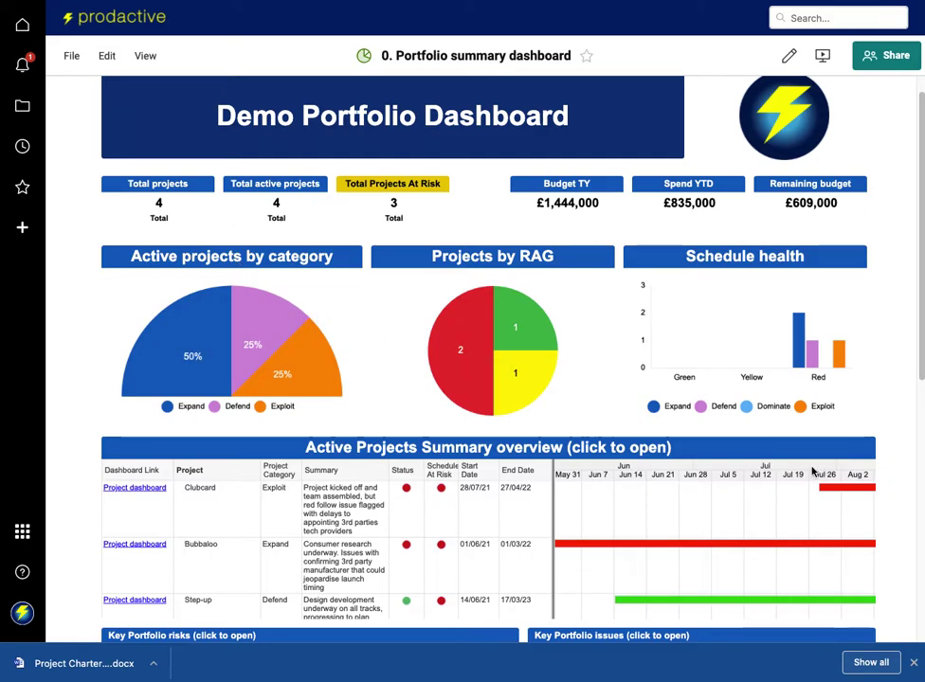
{"action": "scroll", "coordinate": [633, 386], "scroll_direction": "down", "scroll_amount": 1}
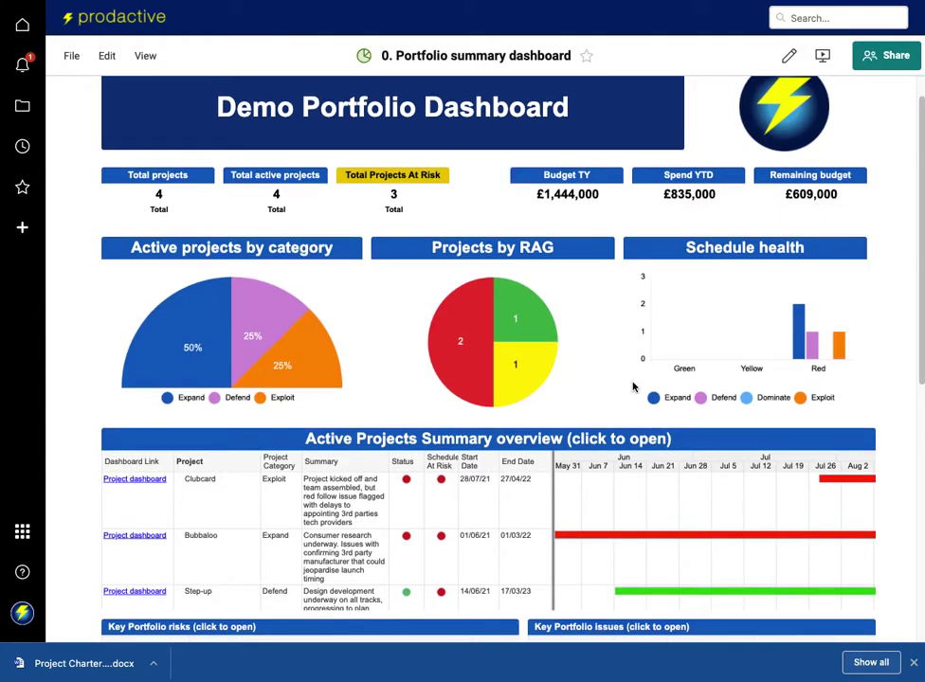
{"action": "mouse_move", "coordinate": [159, 201]}
{"action": "mouse_move", "coordinate": [267, 316]}
{"action": "scroll", "coordinate": [719, 330], "scroll_direction": "down", "scroll_amount": 1}
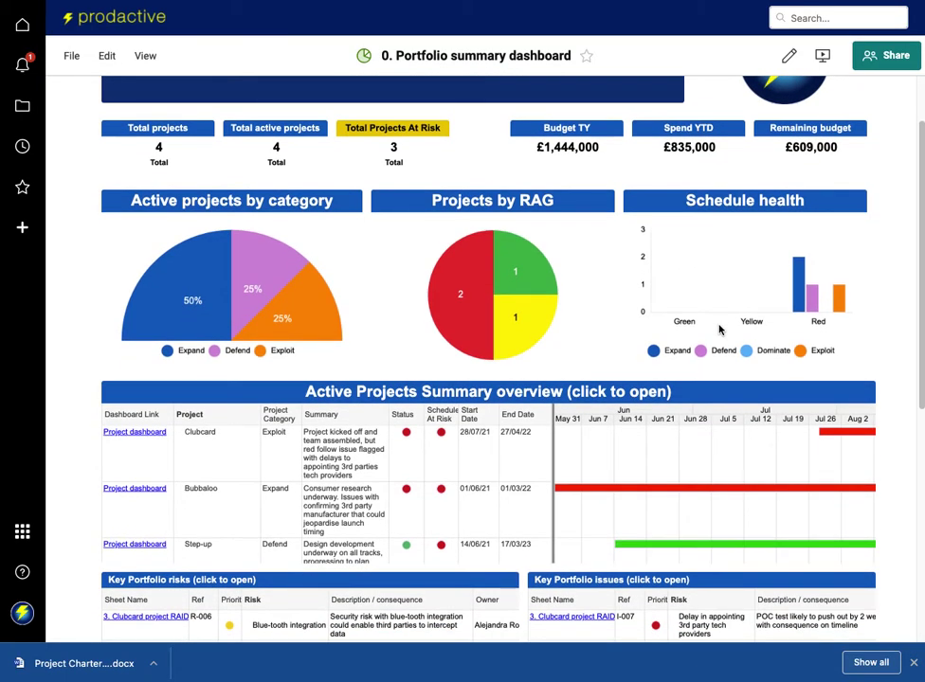
{"action": "scroll", "coordinate": [719, 329], "scroll_direction": "down", "scroll_amount": 1}
{"action": "scroll", "coordinate": [719, 330], "scroll_direction": "down", "scroll_amount": 4}
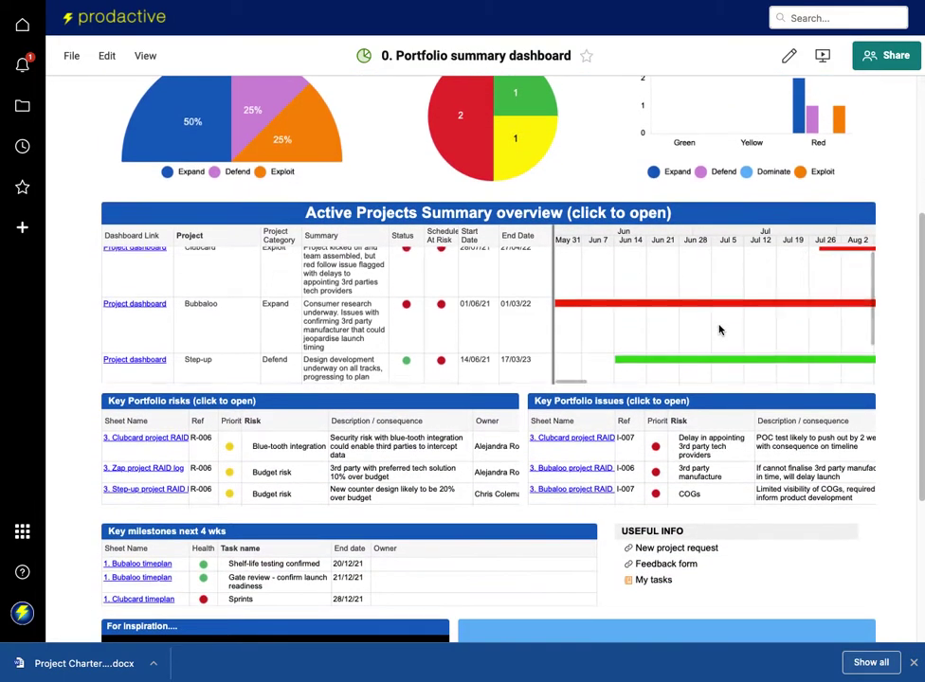
{"action": "scroll", "coordinate": [719, 330], "scroll_direction": "down", "scroll_amount": 1}
{"action": "scroll", "coordinate": [586, 236], "scroll_direction": "down", "scroll_amount": 1}
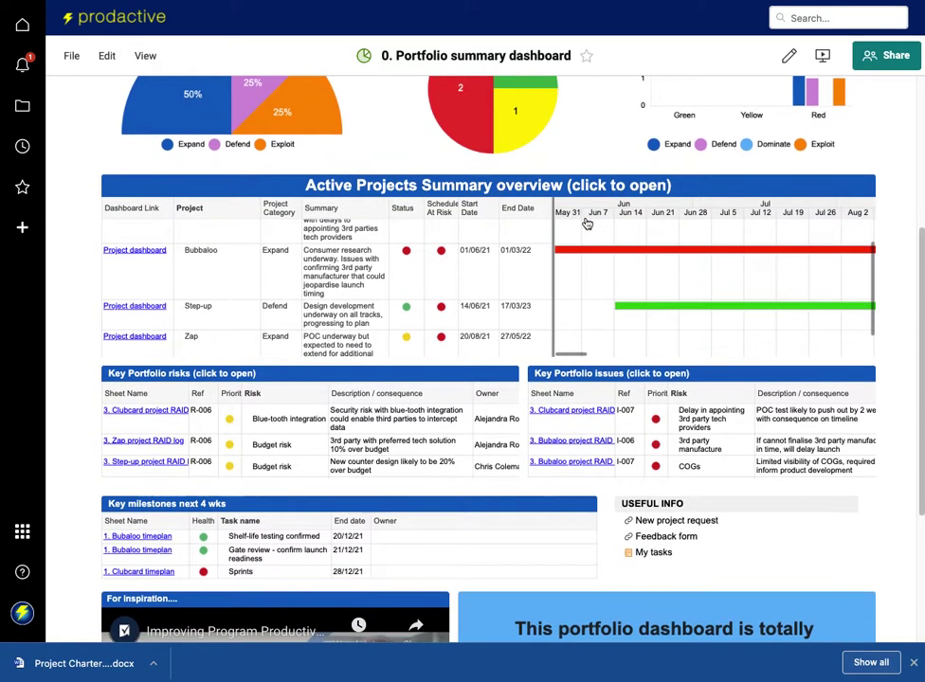
{"action": "scroll", "coordinate": [473, 265], "scroll_direction": "up", "scroll_amount": 1}
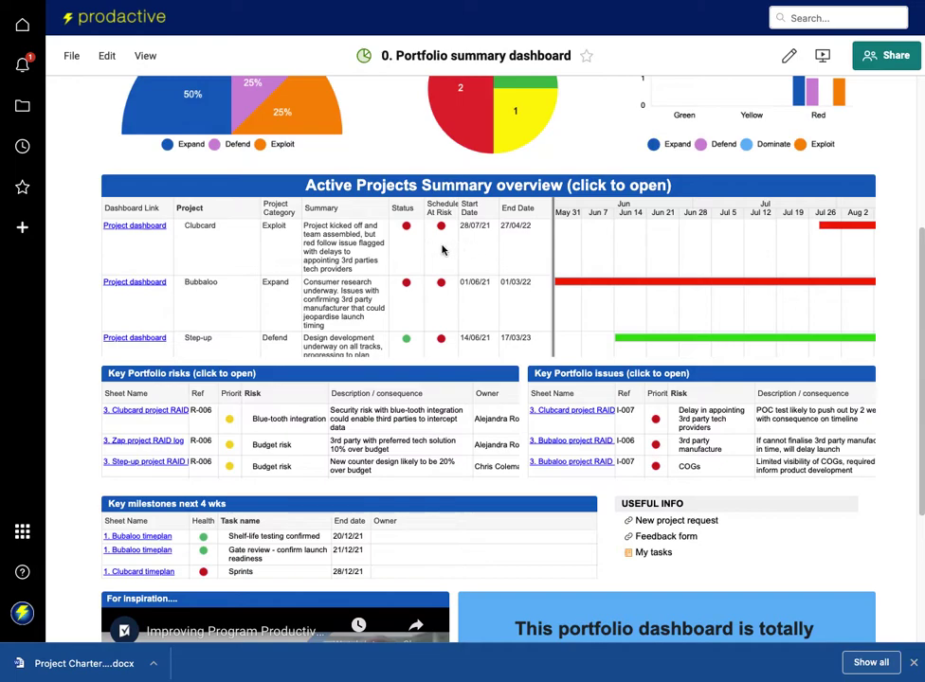
{"action": "scroll", "coordinate": [672, 259], "scroll_direction": "right", "scroll_amount": 3}
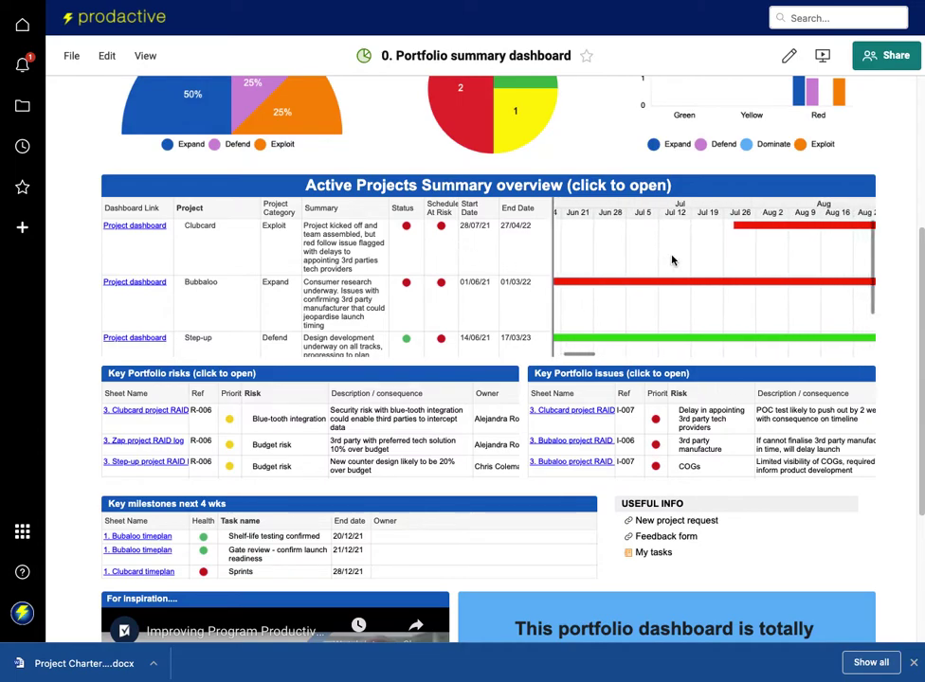
{"action": "scroll", "coordinate": [672, 260], "scroll_direction": "right", "scroll_amount": 5}
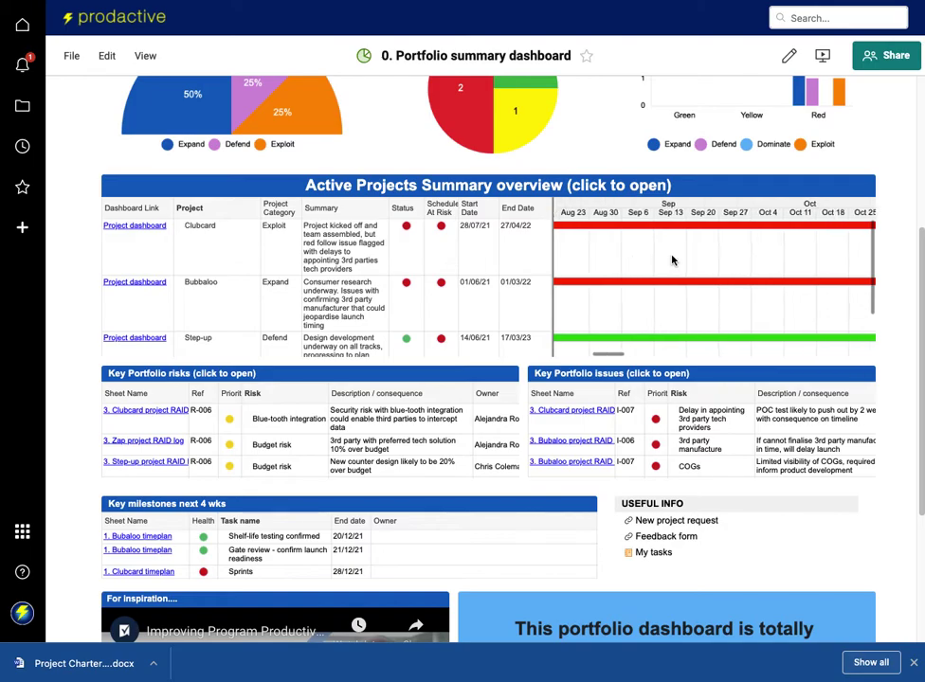
{"action": "scroll", "coordinate": [672, 260], "scroll_direction": "right", "scroll_amount": 4}
{"action": "scroll", "coordinate": [672, 260], "scroll_direction": "left", "scroll_amount": 7}
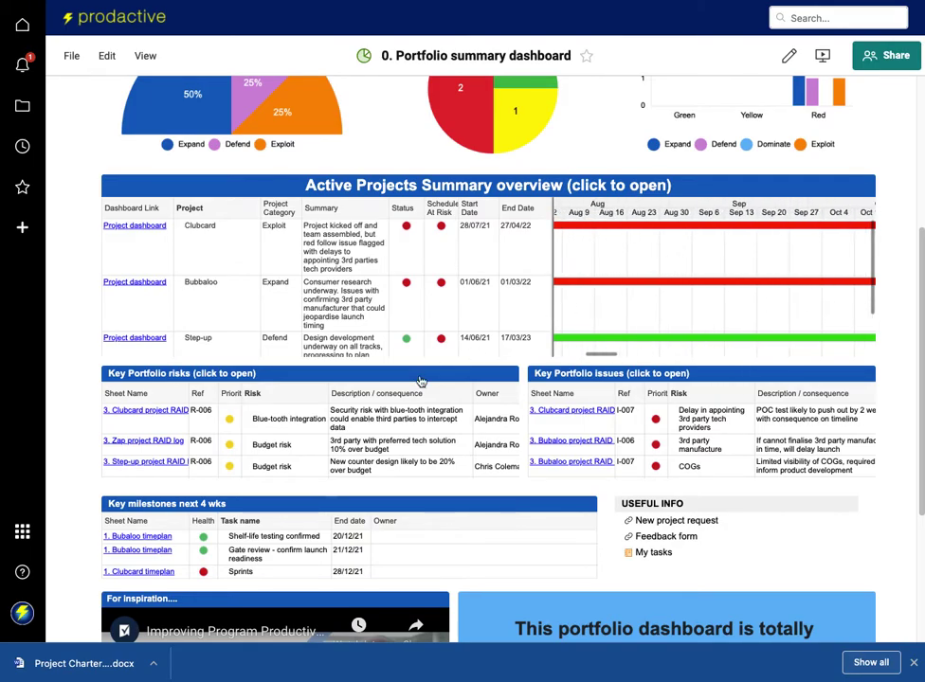
{"action": "scroll", "coordinate": [420, 381], "scroll_direction": "down", "scroll_amount": 3}
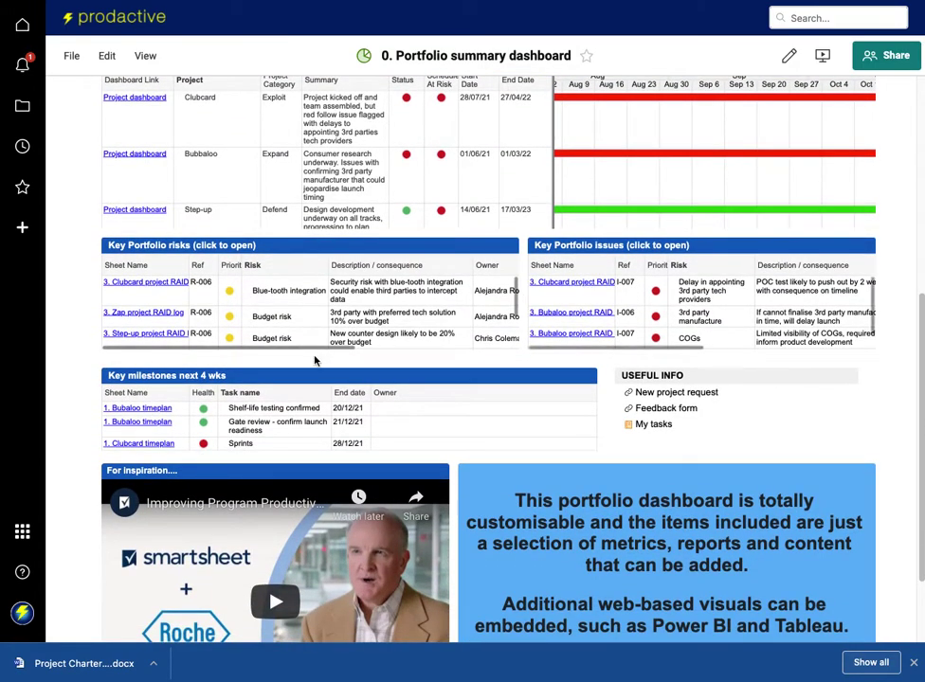
{"action": "scroll", "coordinate": [567, 431], "scroll_direction": "down", "scroll_amount": 1}
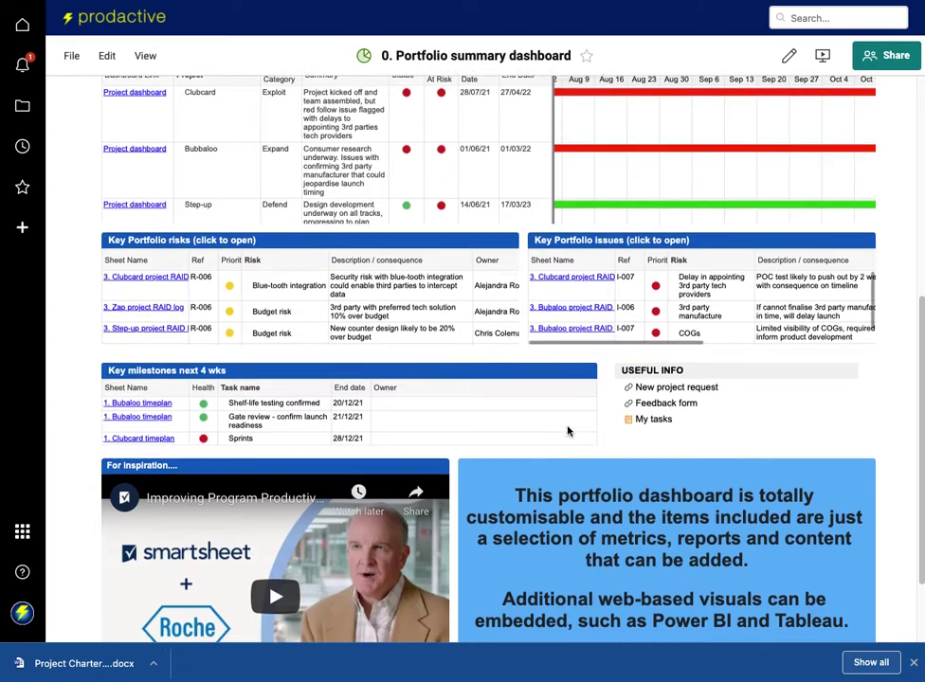
{"action": "scroll", "coordinate": [568, 431], "scroll_direction": "down", "scroll_amount": 3}
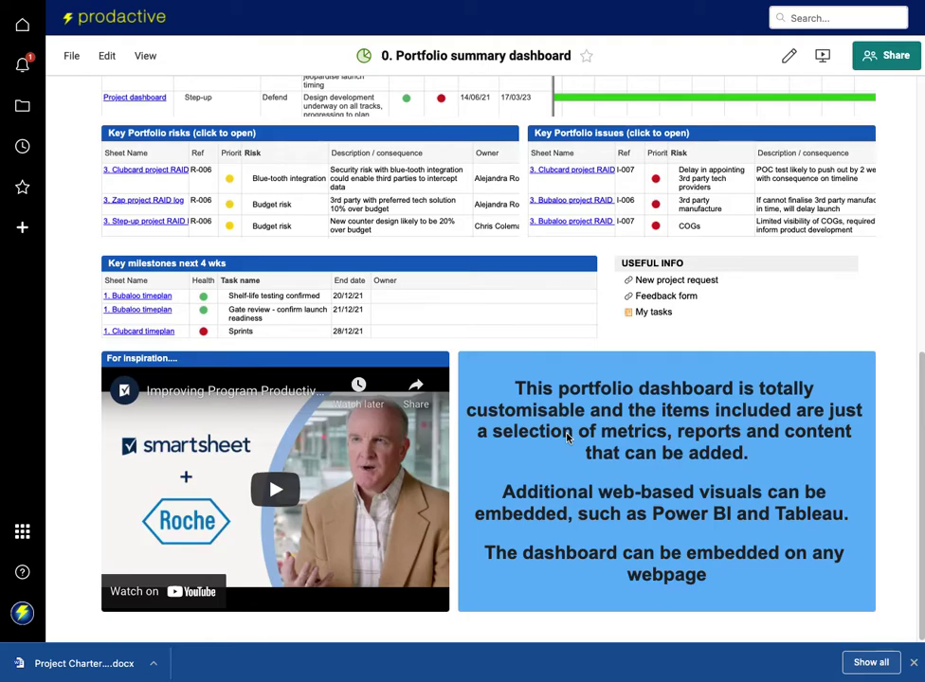
{"action": "scroll", "coordinate": [567, 436], "scroll_direction": "up", "scroll_amount": 10}
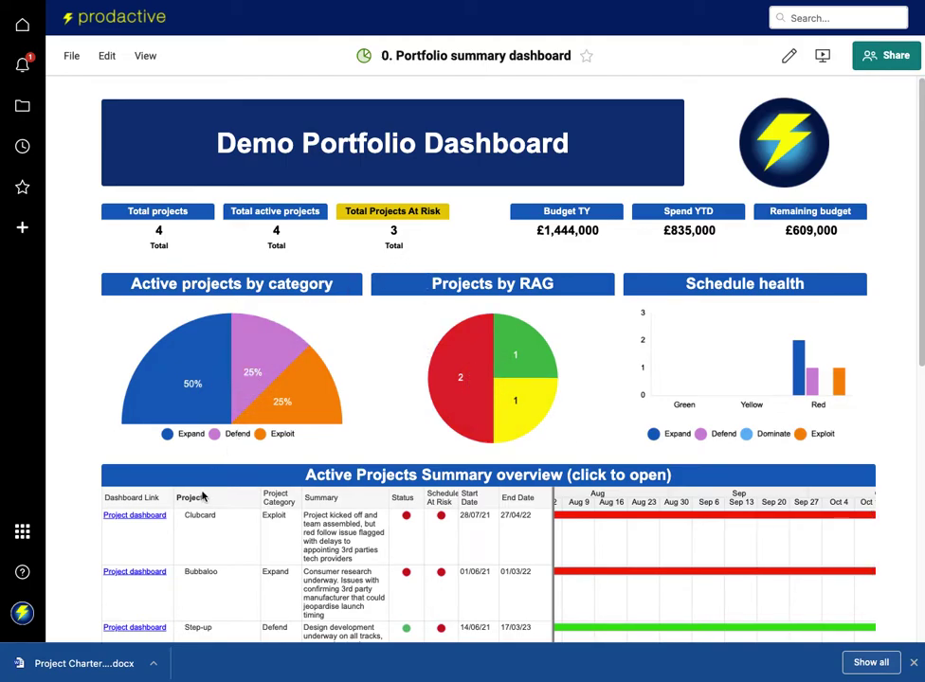
{"action": "scroll", "coordinate": [185, 493], "scroll_direction": "down", "scroll_amount": 1}
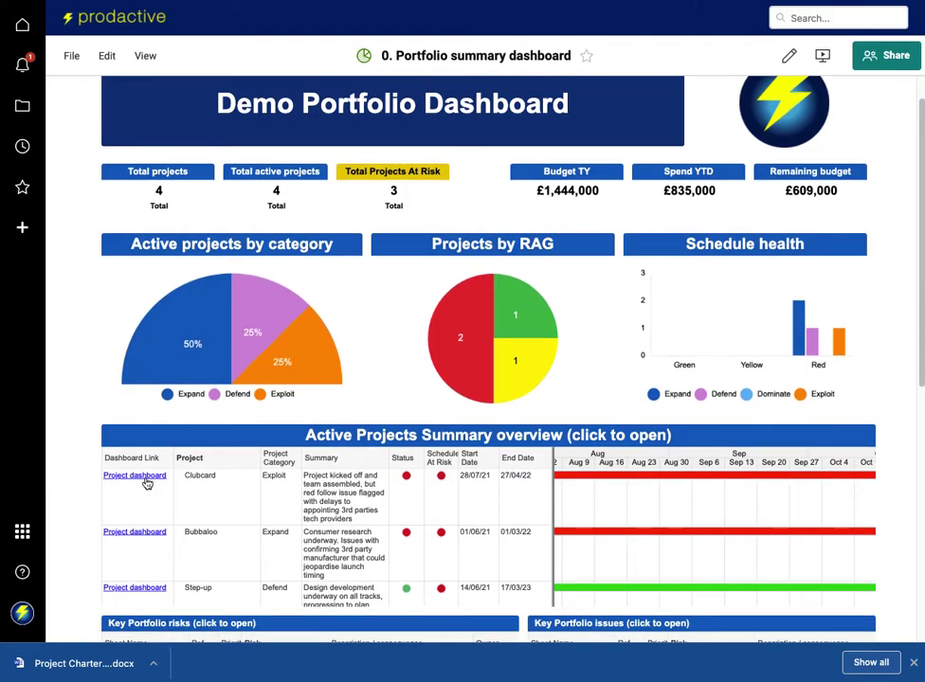
Open the Clubcard 'Project dashboard' and browse its upper sections.
{"action": "left_click", "coordinate": [144, 477]}
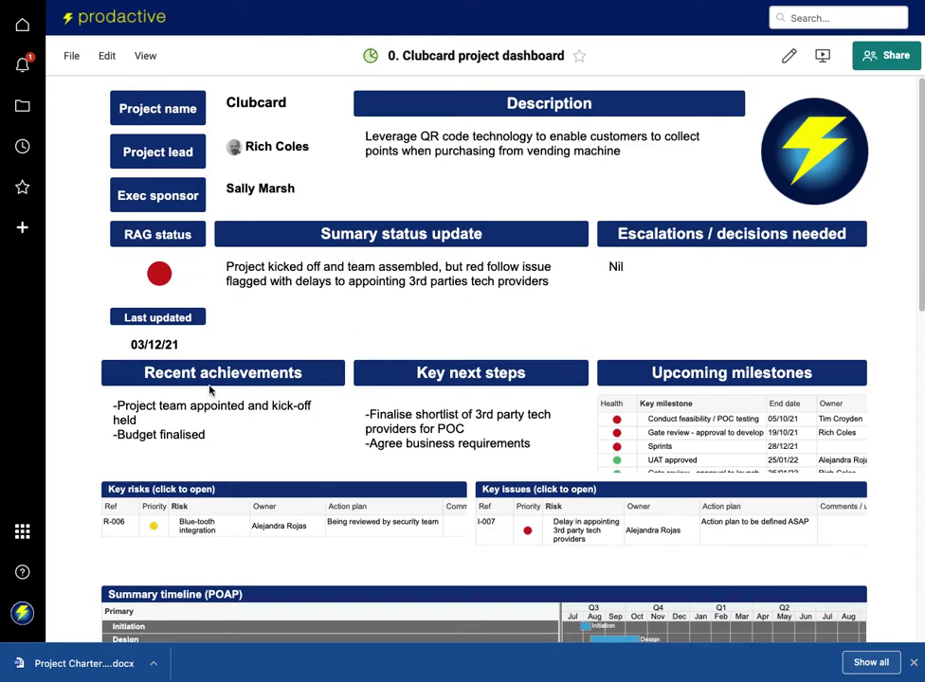
{"action": "scroll", "coordinate": [516, 414], "scroll_direction": "down", "scroll_amount": 3}
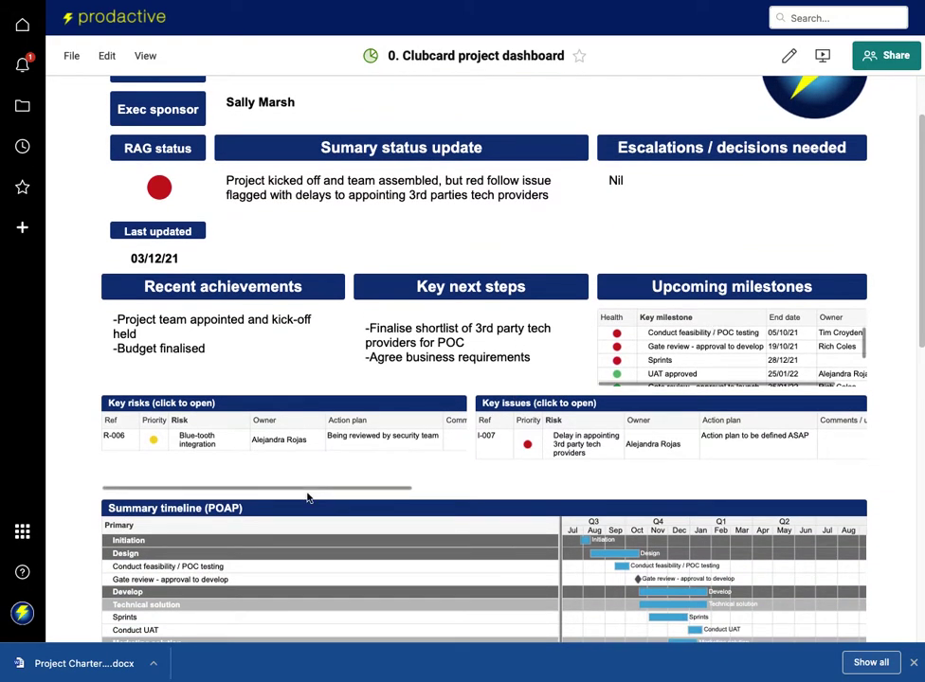
{"action": "scroll", "coordinate": [307, 496], "scroll_direction": "down", "scroll_amount": 1}
{"action": "scroll", "coordinate": [481, 440], "scroll_direction": "down", "scroll_amount": 1}
{"action": "scroll", "coordinate": [481, 438], "scroll_direction": "right", "scroll_amount": 1}
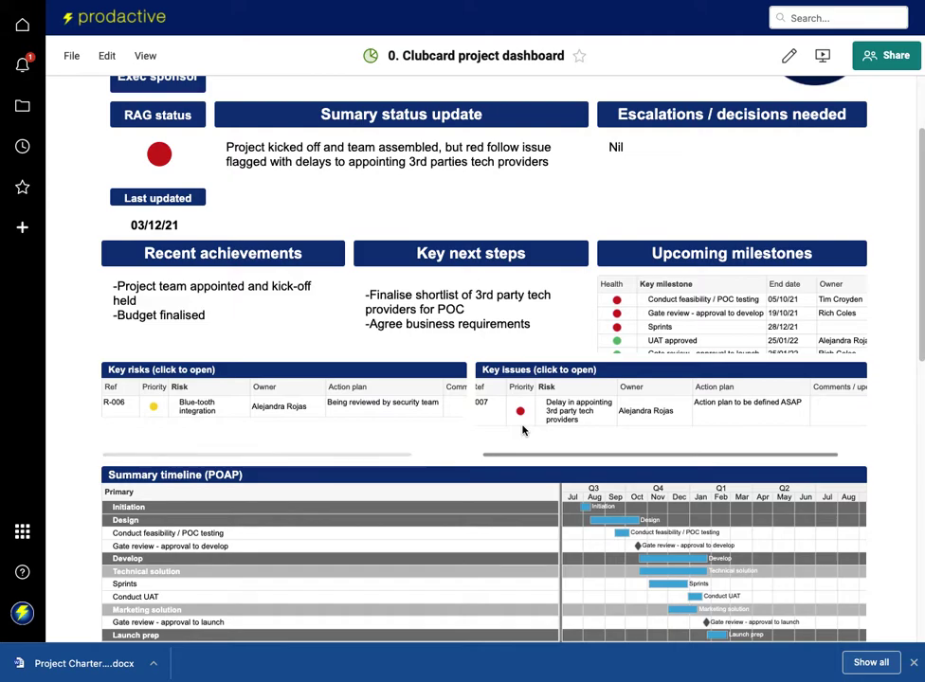
{"action": "scroll", "coordinate": [517, 434], "scroll_direction": "down", "scroll_amount": 2}
{"action": "scroll", "coordinate": [523, 431], "scroll_direction": "down", "scroll_amount": 3}
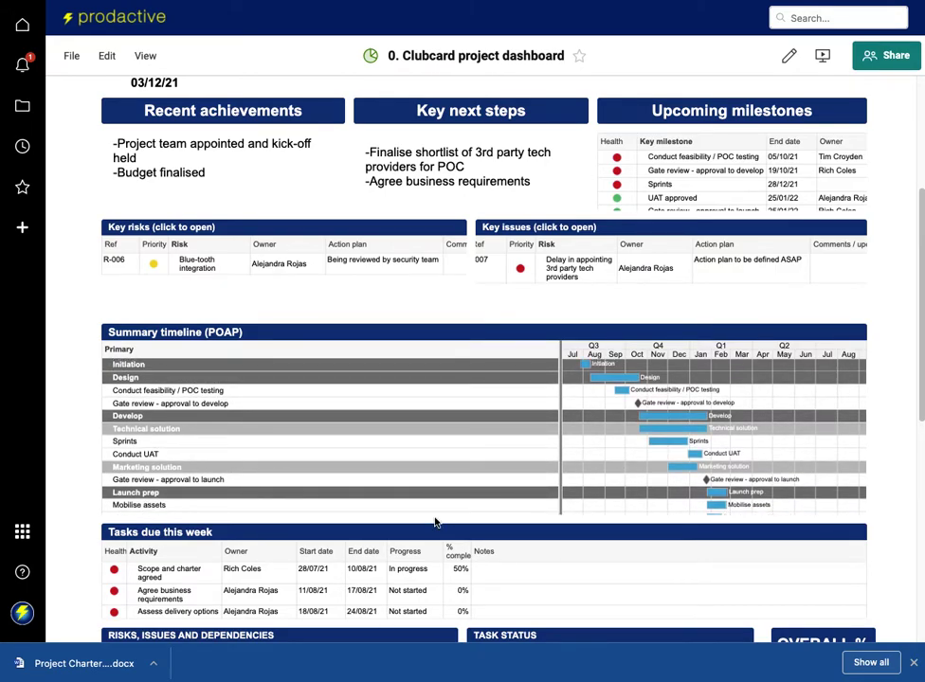
Scroll down to Useful Shortcuts and bring up the 'Change request' form.
{"action": "scroll", "coordinate": [434, 522], "scroll_direction": "down", "scroll_amount": 2}
{"action": "scroll", "coordinate": [435, 522], "scroll_direction": "down", "scroll_amount": 1}
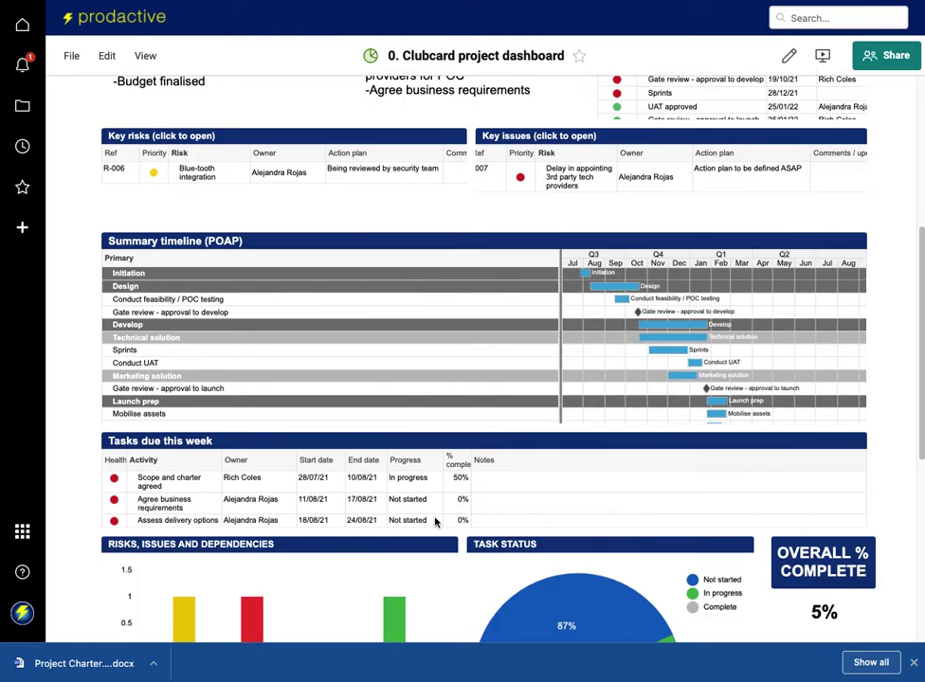
{"action": "scroll", "coordinate": [245, 469], "scroll_direction": "down", "scroll_amount": 2}
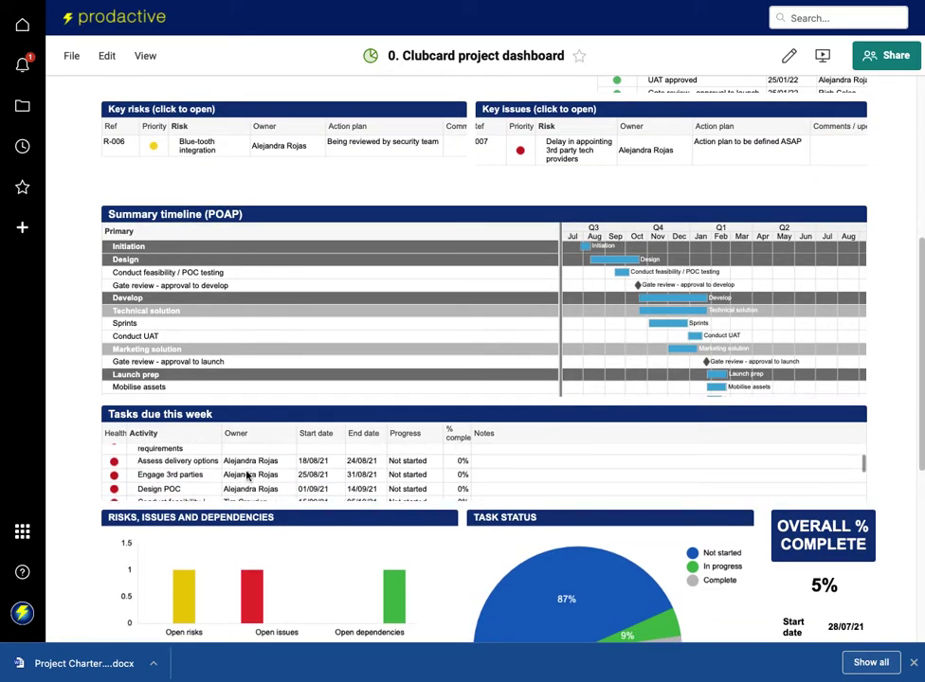
{"action": "scroll", "coordinate": [265, 471], "scroll_direction": "down", "scroll_amount": 4}
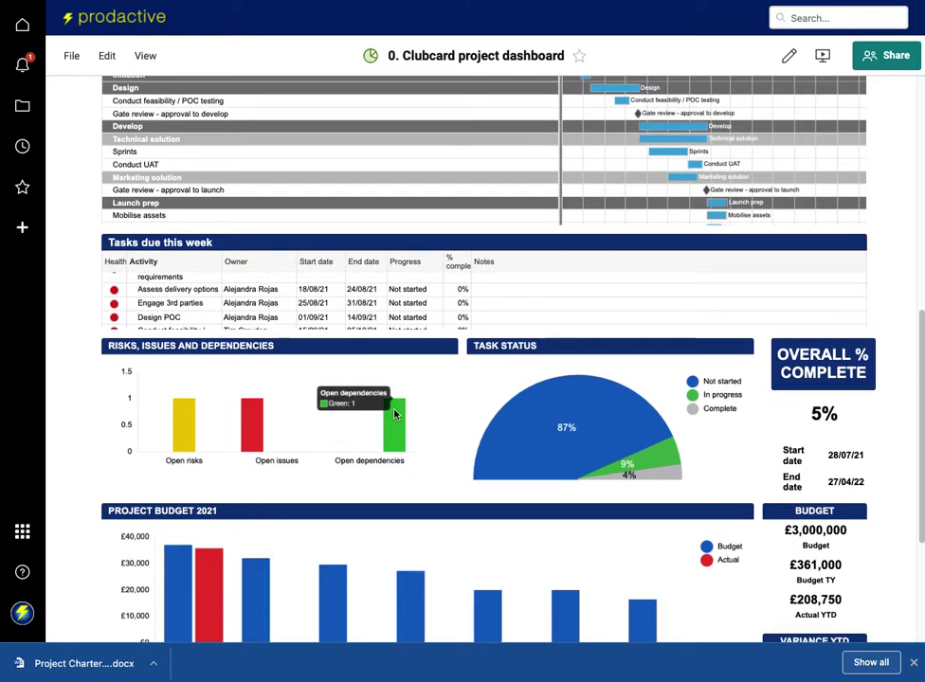
{"action": "scroll", "coordinate": [557, 358], "scroll_direction": "down", "scroll_amount": 4}
{"action": "scroll", "coordinate": [510, 433], "scroll_direction": "down", "scroll_amount": 2}
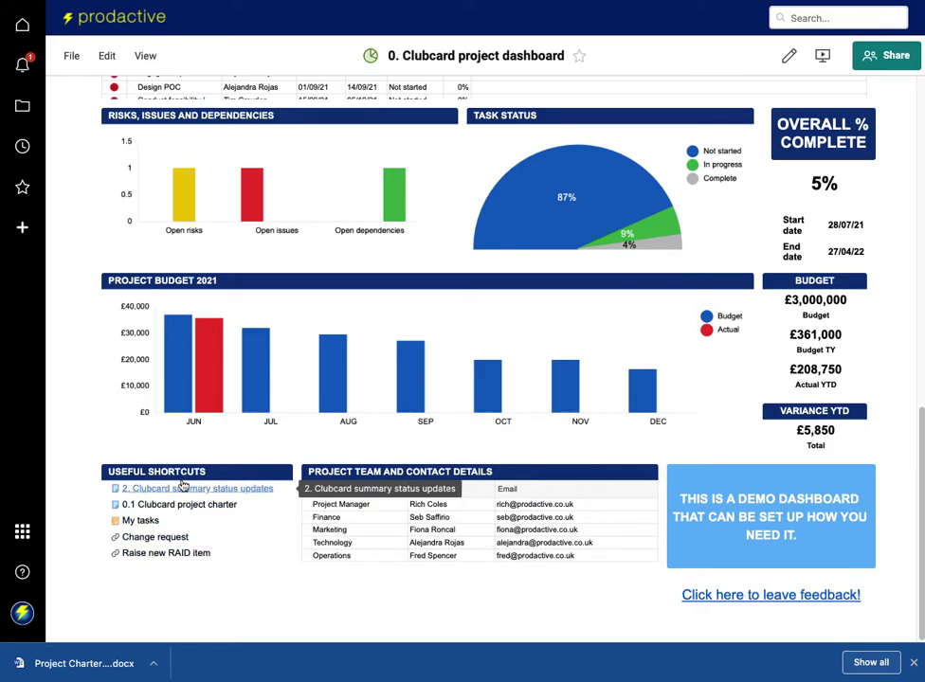
{"action": "left_click", "coordinate": [166, 542]}
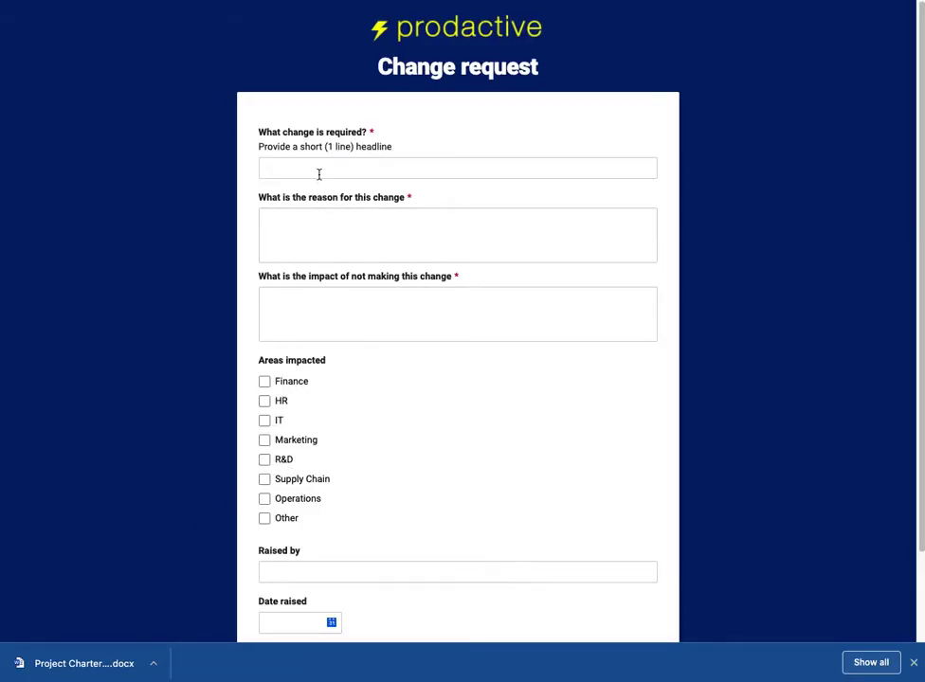
Leave the Change request form empty and close it, then bring up the New RAID item form.
{"action": "left_click", "coordinate": [347, 170]}
{"action": "scroll", "coordinate": [372, 362], "scroll_direction": "down", "scroll_amount": 2}
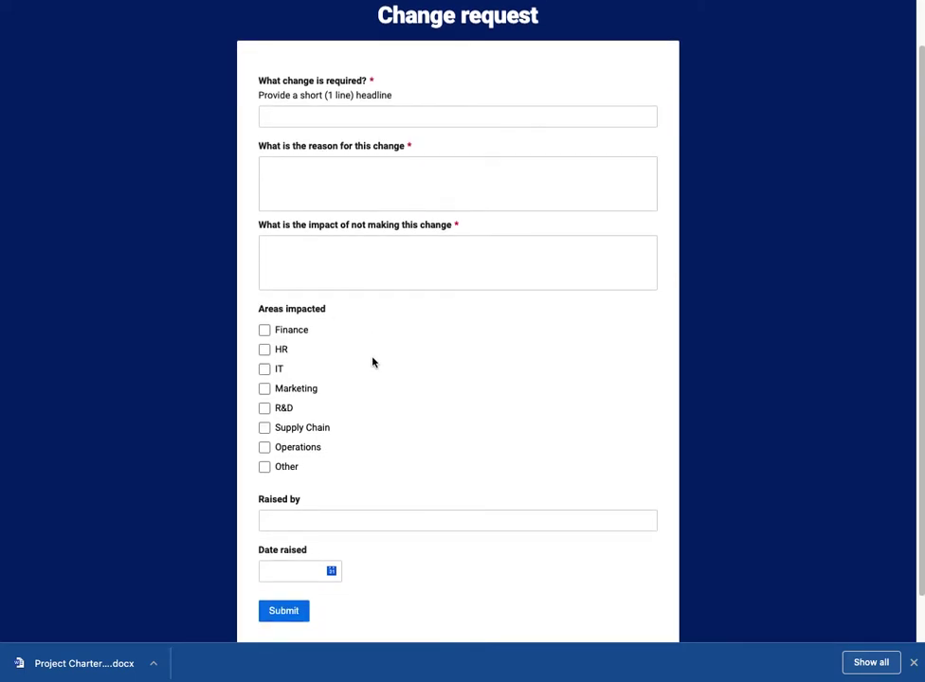
{"action": "scroll", "coordinate": [374, 362], "scroll_direction": "up", "scroll_amount": 1}
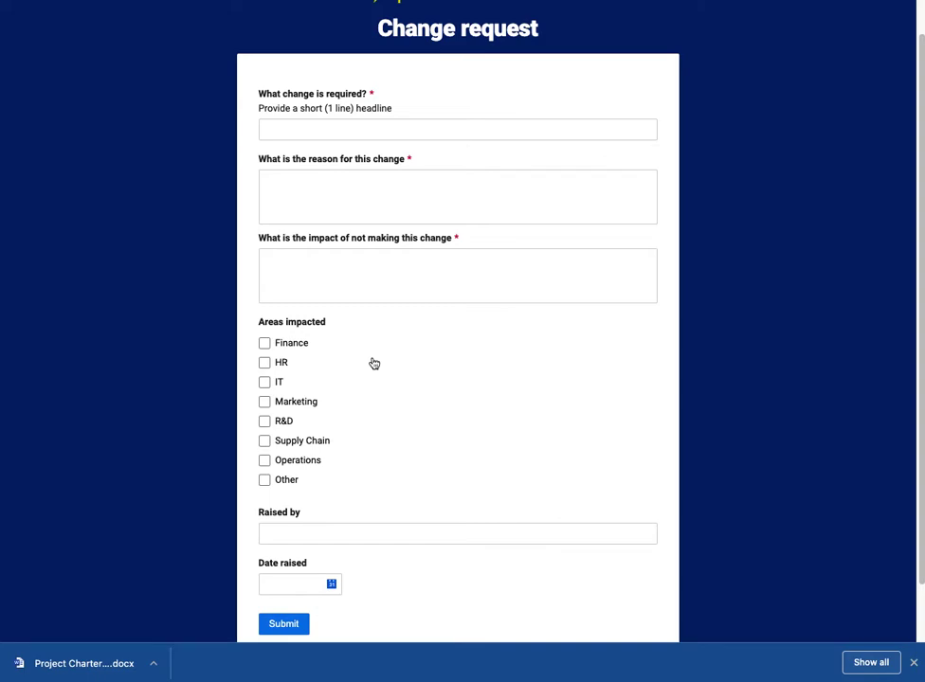
{"action": "scroll", "coordinate": [706, 237], "scroll_direction": "up", "scroll_amount": 1}
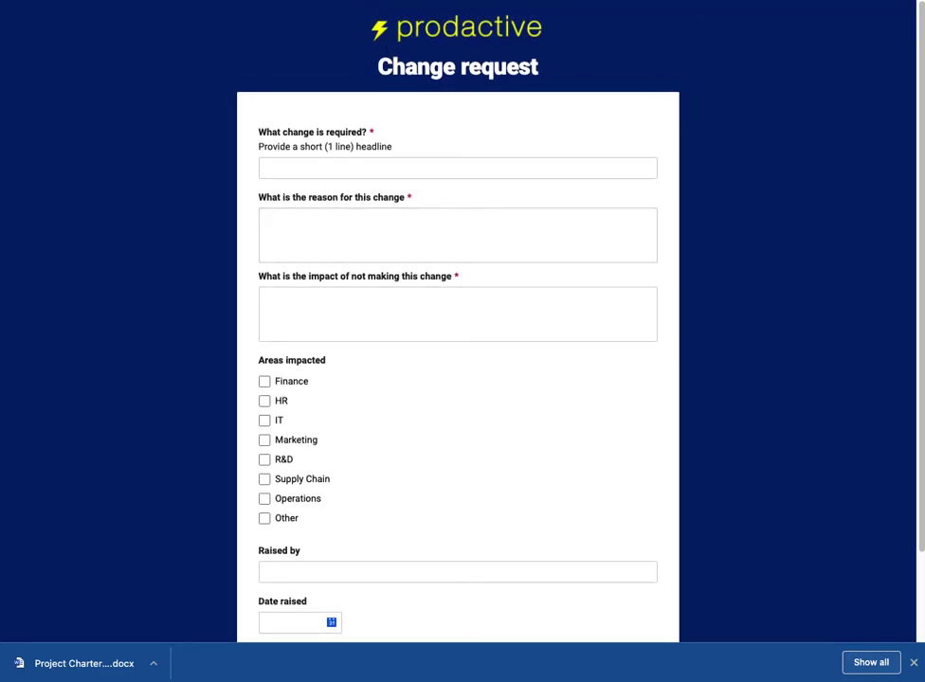
{"action": "key", "text": "ctrl+w"}
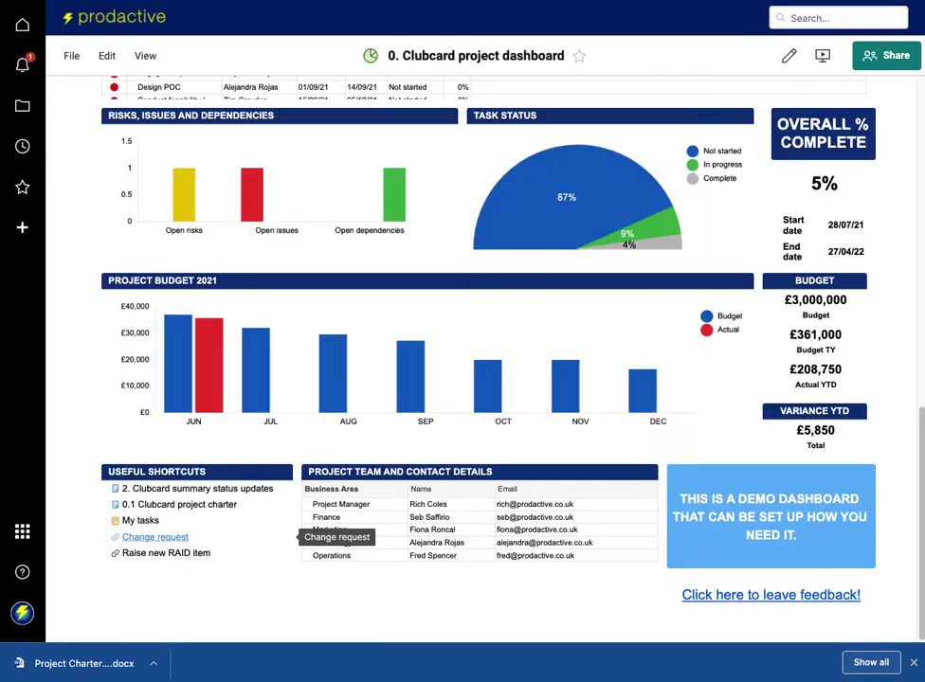
{"action": "left_click", "coordinate": [177, 556]}
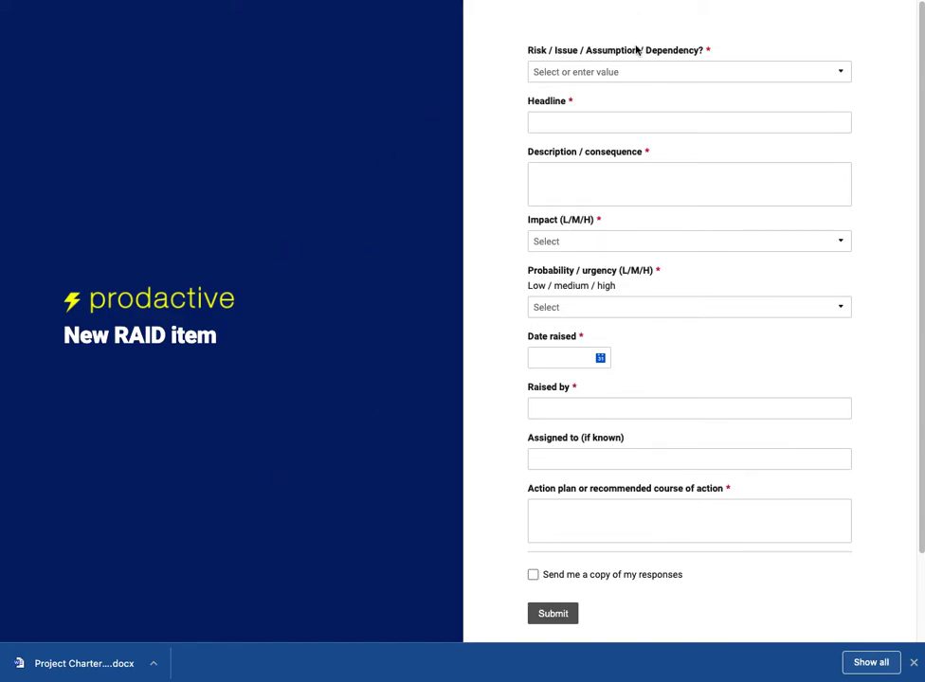
{"action": "left_click", "coordinate": [678, 71]}
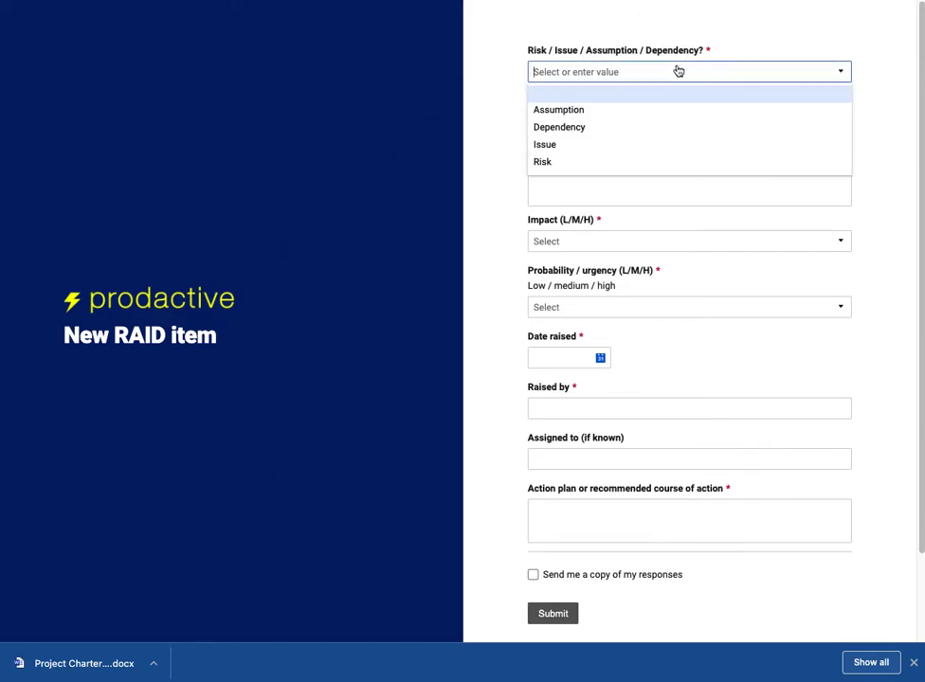
{"action": "left_click", "coordinate": [502, 151]}
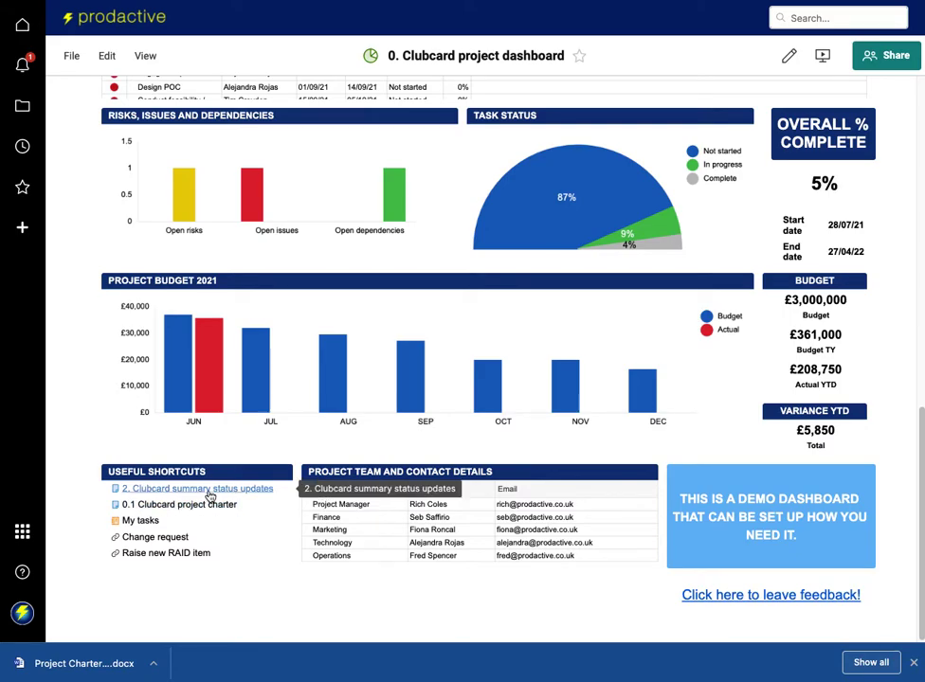
Open the '2. Clubcard summary status updates' sheet from the dashboard's Useful shortcuts.
{"action": "scroll", "coordinate": [210, 495], "scroll_direction": "up", "scroll_amount": 15}
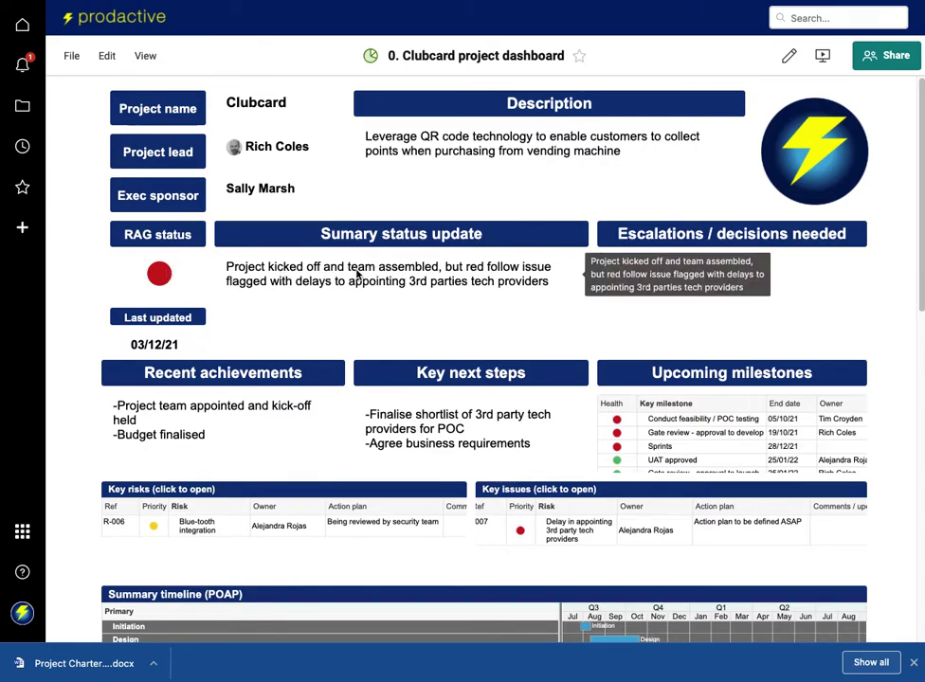
{"action": "scroll", "coordinate": [332, 381], "scroll_direction": "down", "scroll_amount": 15}
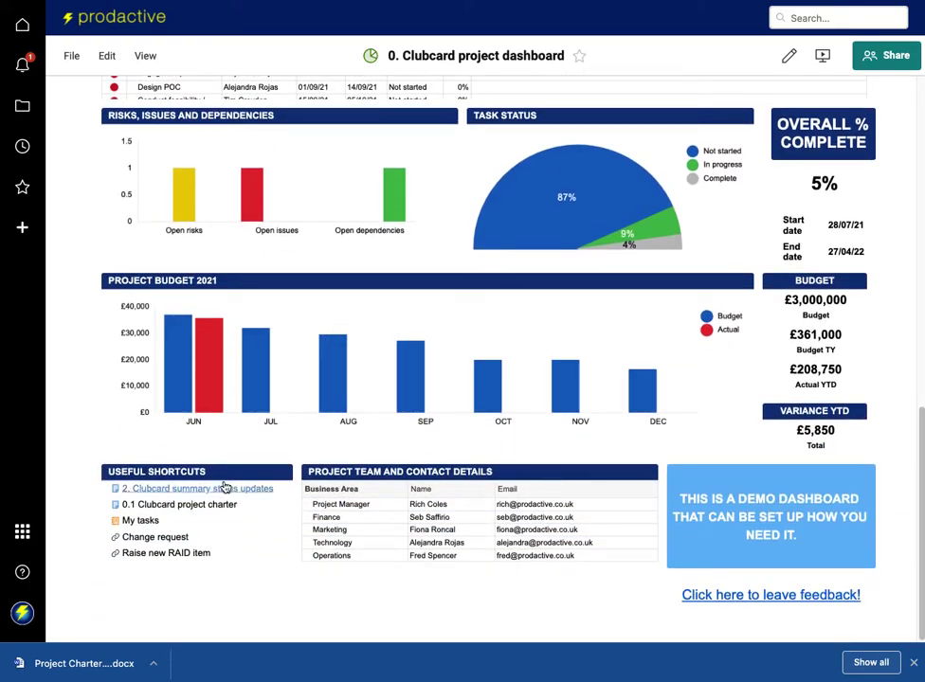
{"action": "left_click", "coordinate": [219, 491]}
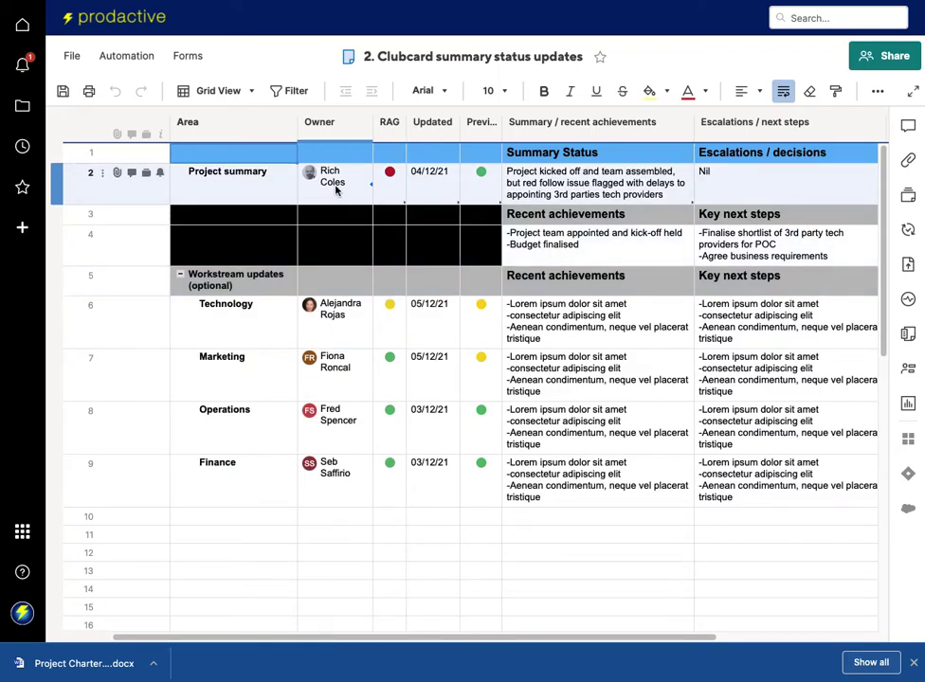
{"action": "mouse_move", "coordinate": [311, 185]}
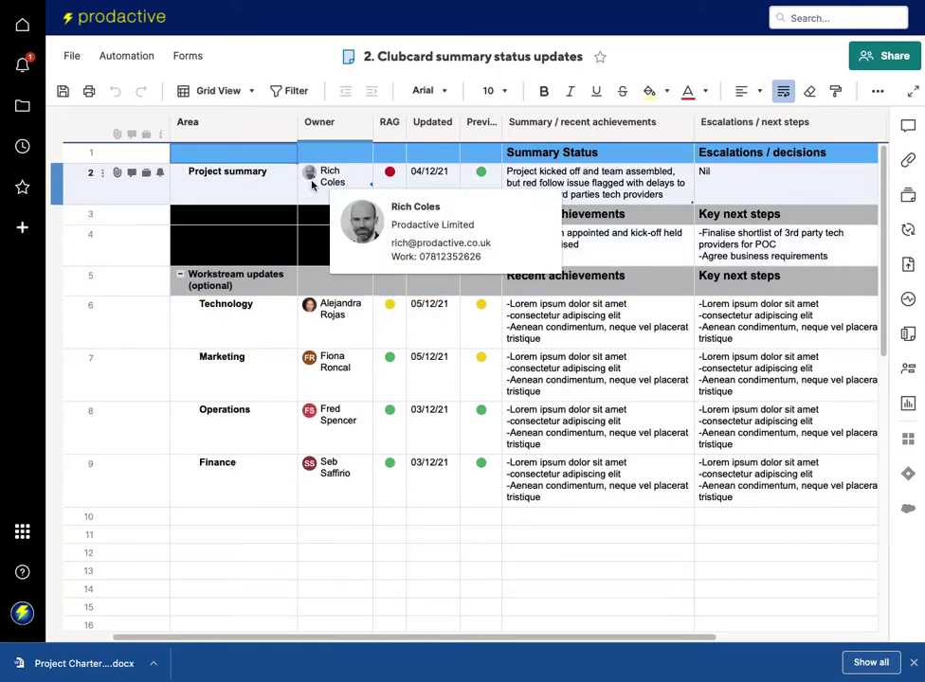
Set the project summary row's RAG to Yellow and its Updated date to today (06/12/21).
{"action": "left_click", "coordinate": [388, 173]}
{"action": "left_click", "coordinate": [398, 174]}
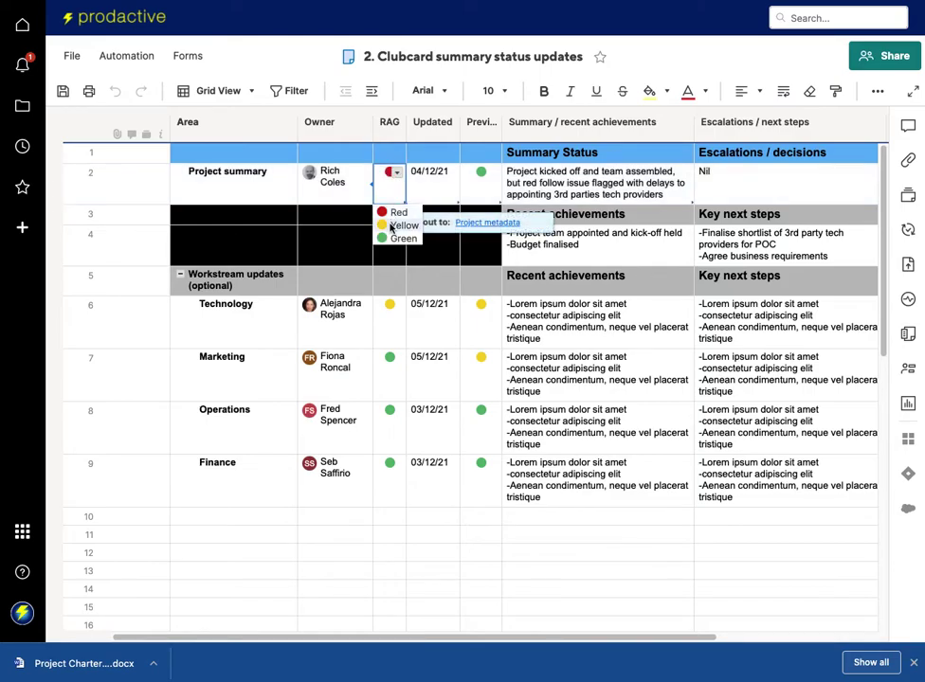
{"action": "left_click", "coordinate": [398, 226]}
{"action": "left_click", "coordinate": [426, 193]}
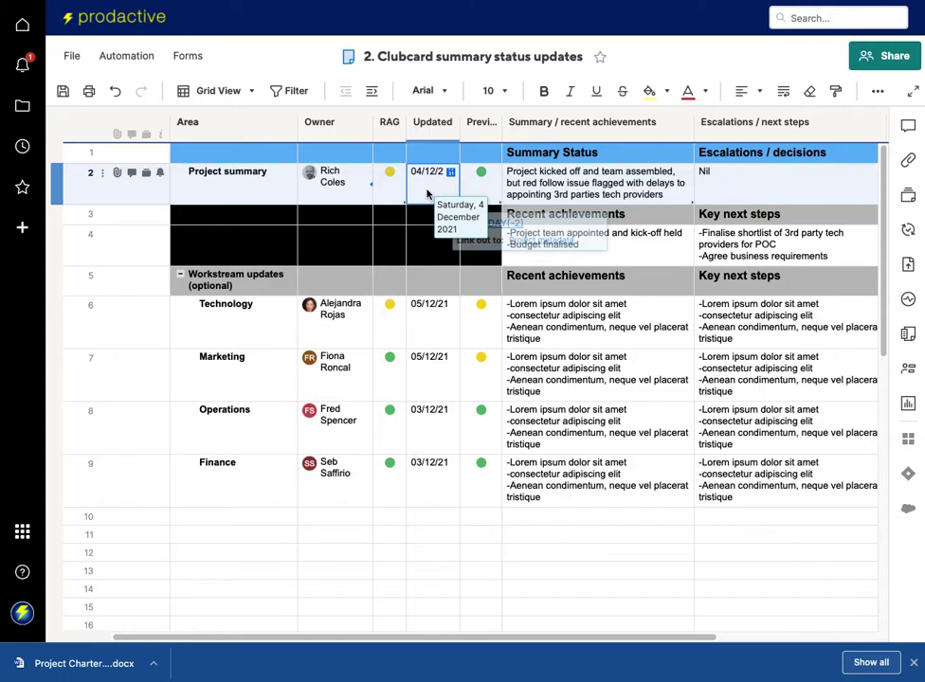
{"action": "type", "text": "t"}
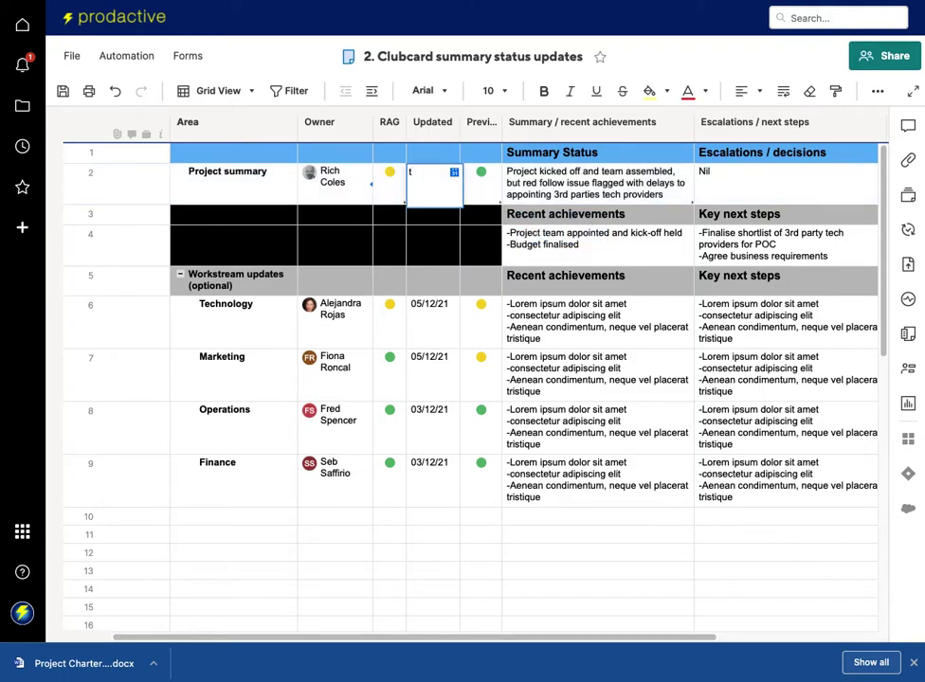
{"action": "key", "text": "Return"}
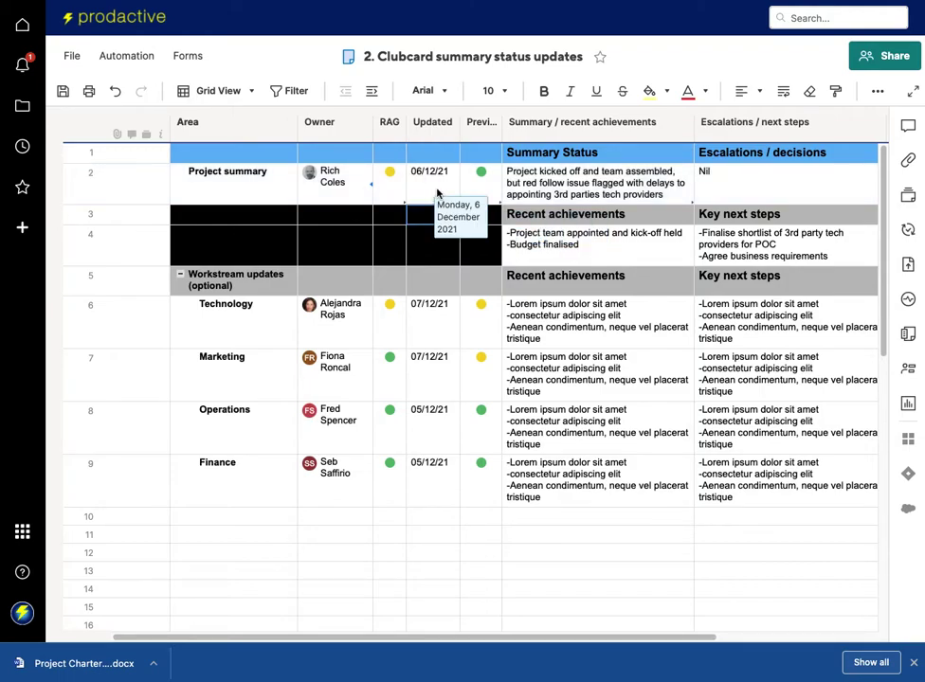
In the project summary text, replace the word 'red' with 'amber'.
{"action": "double_click", "coordinate": [533, 182]}
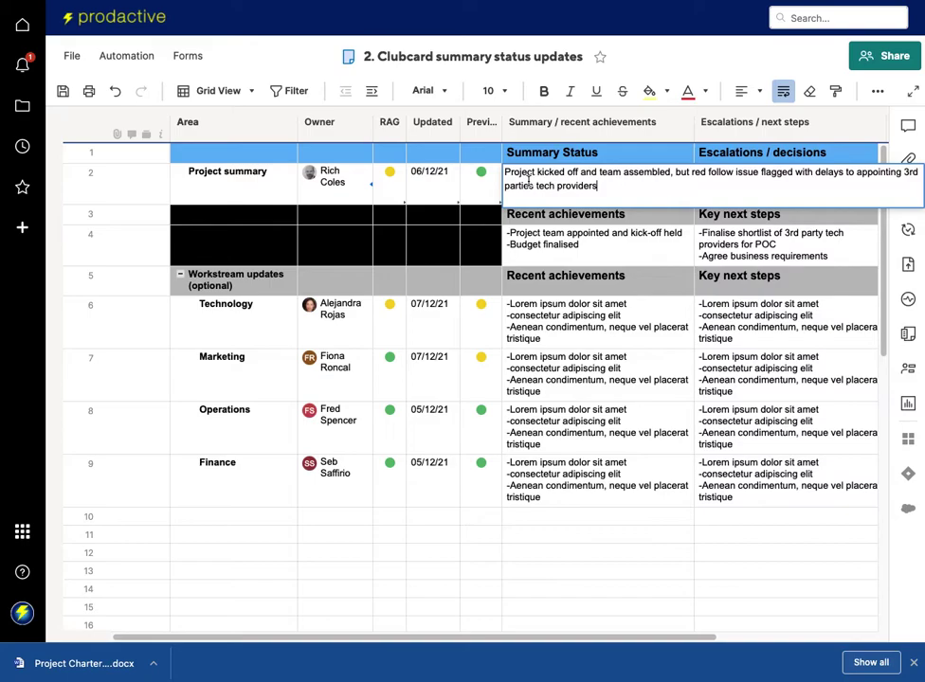
{"action": "double_click", "coordinate": [701, 172]}
{"action": "type", "text": "amber"}
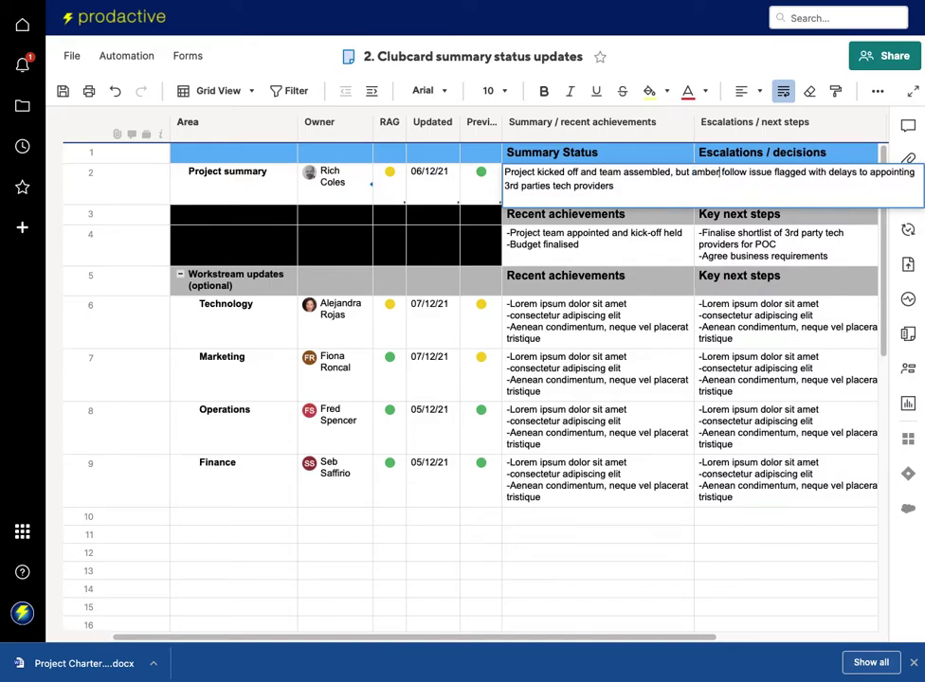
{"action": "key", "text": "Return"}
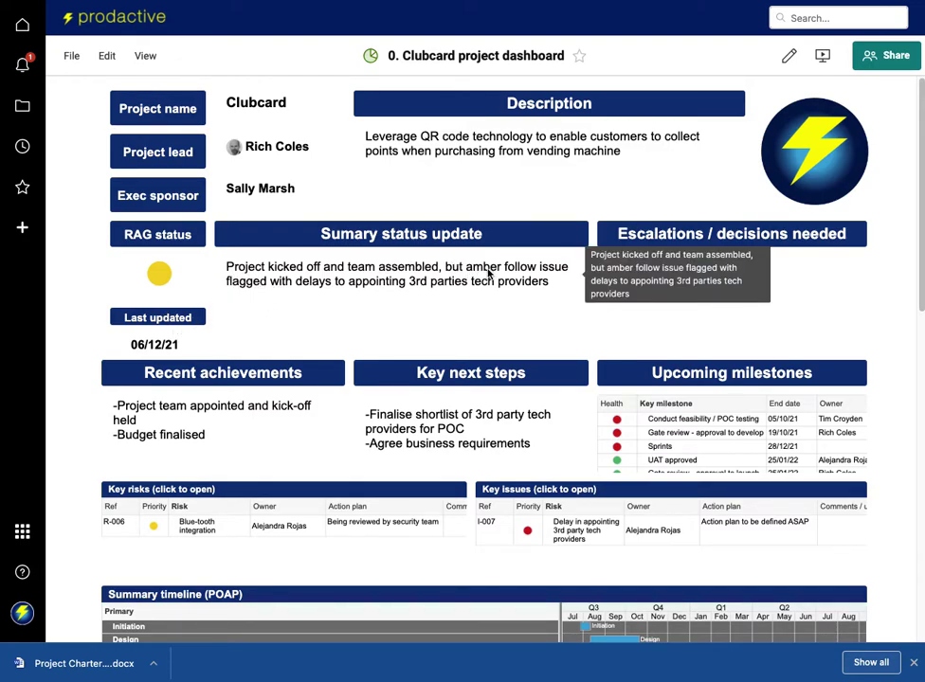
Check the Clubcard dashboard's yellow status and amber summary, then go to the Portfolio summary dashboard.
{"action": "scroll", "coordinate": [219, 489], "scroll_direction": "down", "scroll_amount": 1}
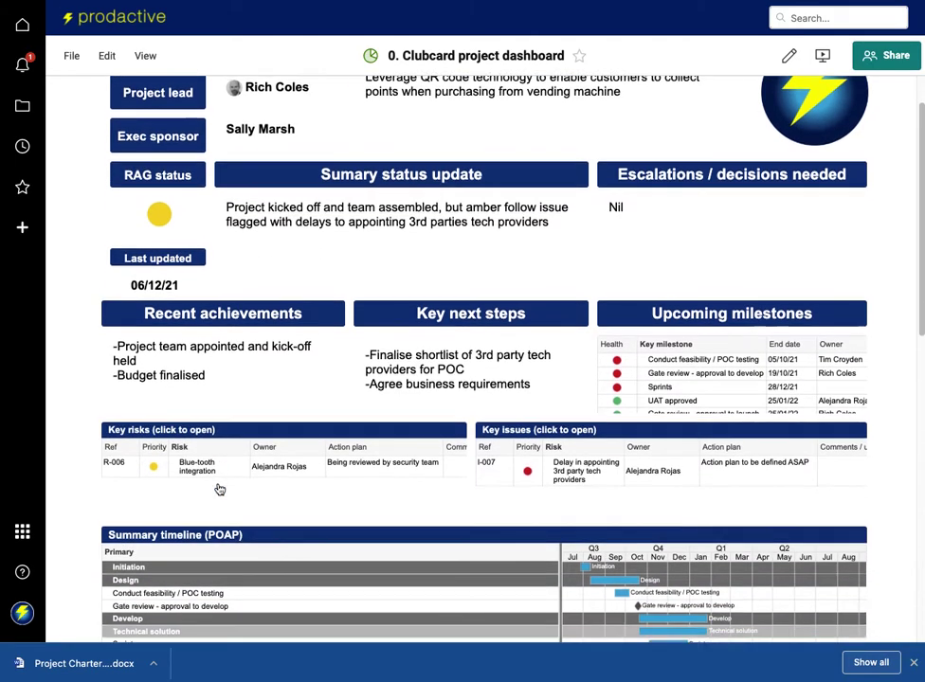
{"action": "scroll", "coordinate": [218, 489], "scroll_direction": "up", "scroll_amount": 1}
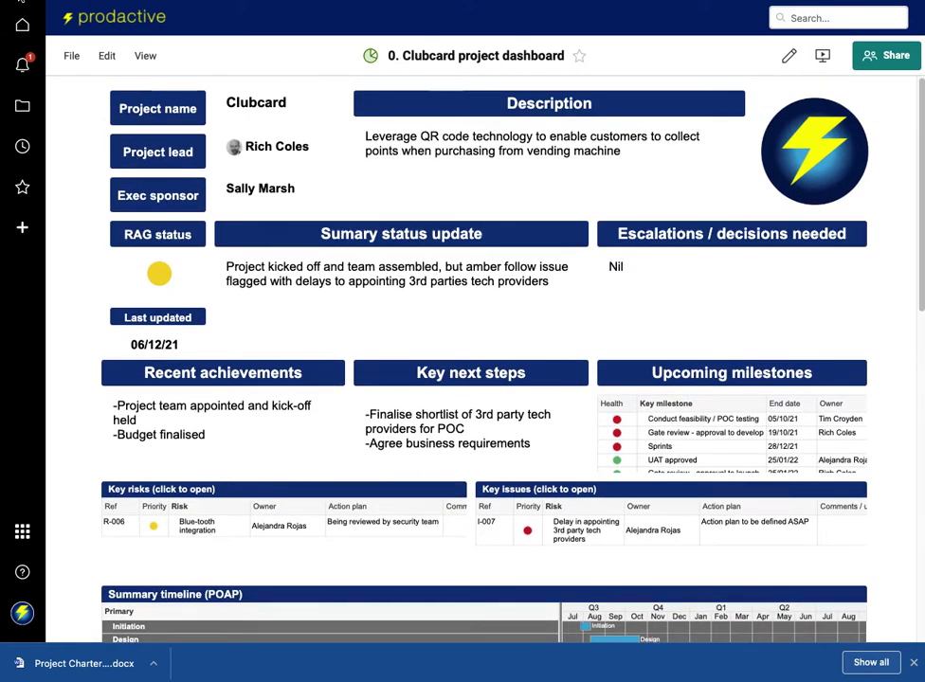
{"action": "left_click", "coordinate": [7, 2]}
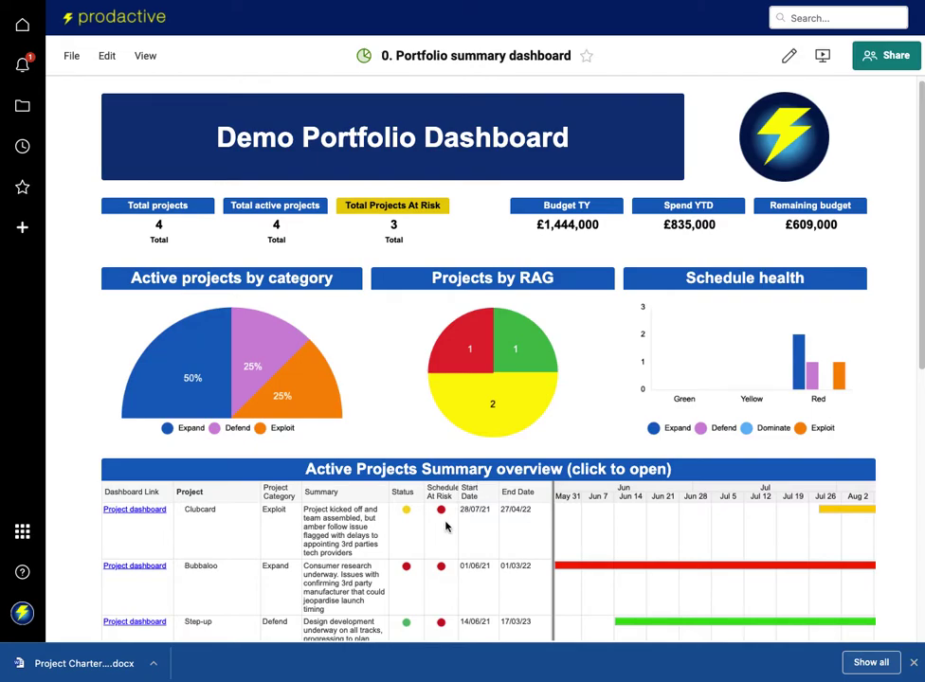
Open the 'Key Portfolio risks (click to open)' report from lower on the portfolio dashboard.
{"action": "scroll", "coordinate": [445, 527], "scroll_direction": "down", "scroll_amount": 1}
{"action": "scroll", "coordinate": [511, 393], "scroll_direction": "down", "scroll_amount": 2}
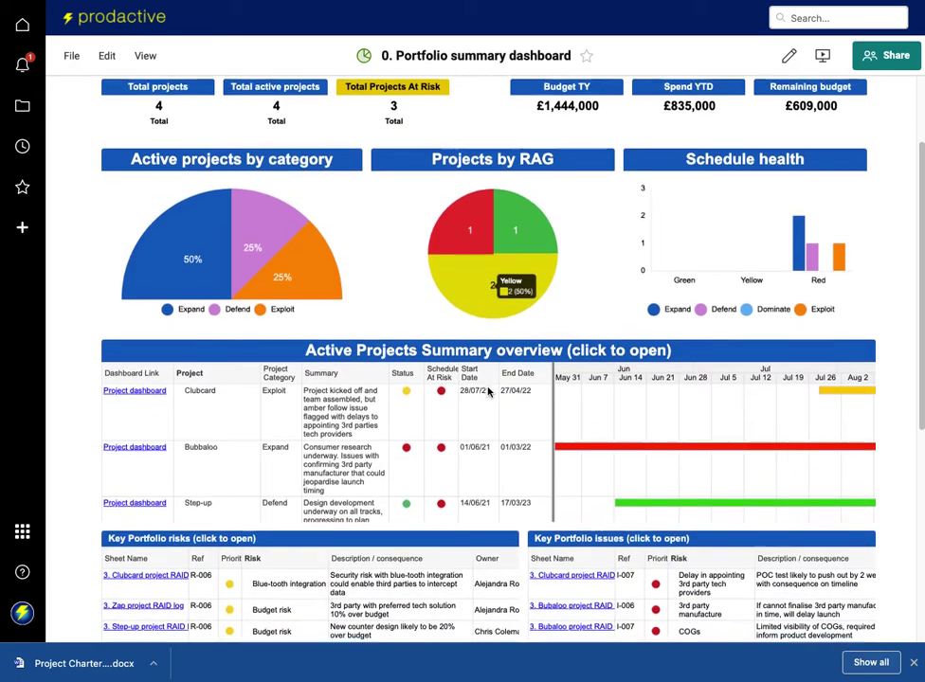
{"action": "scroll", "coordinate": [488, 391], "scroll_direction": "down", "scroll_amount": 2}
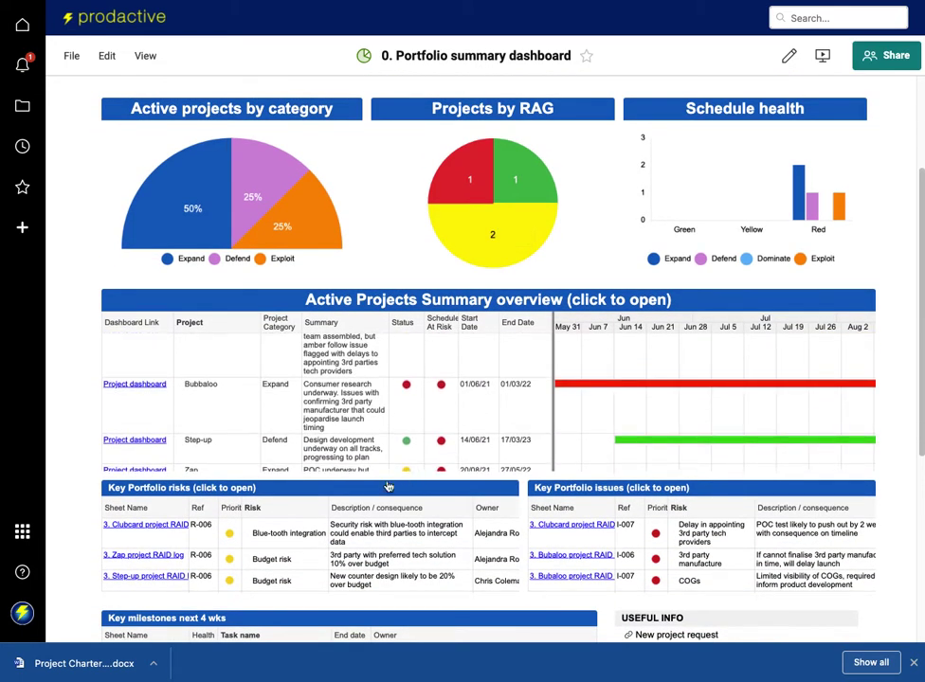
{"action": "left_click", "coordinate": [201, 489]}
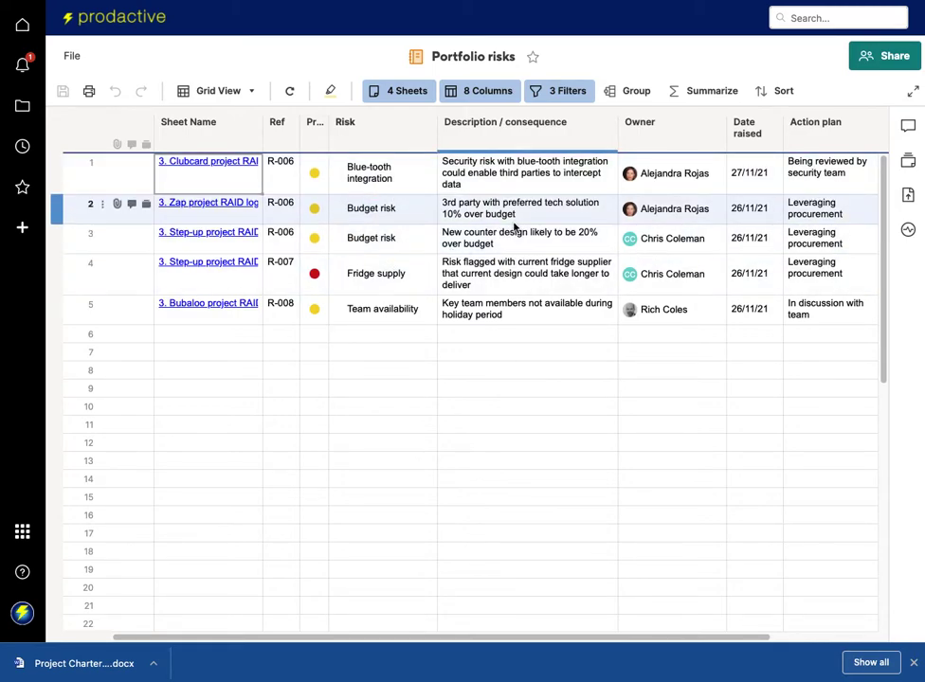
Group the Portfolio risks rows by Sheet Name, ascending, then return to the portfolio dashboard.
{"action": "left_click", "coordinate": [637, 93]}
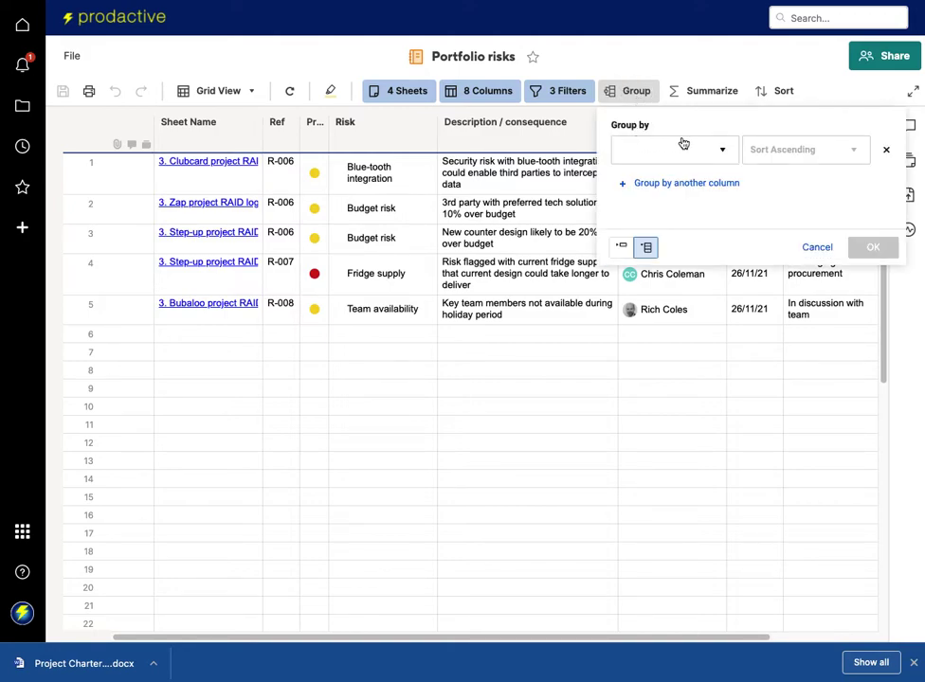
{"action": "left_click", "coordinate": [723, 151]}
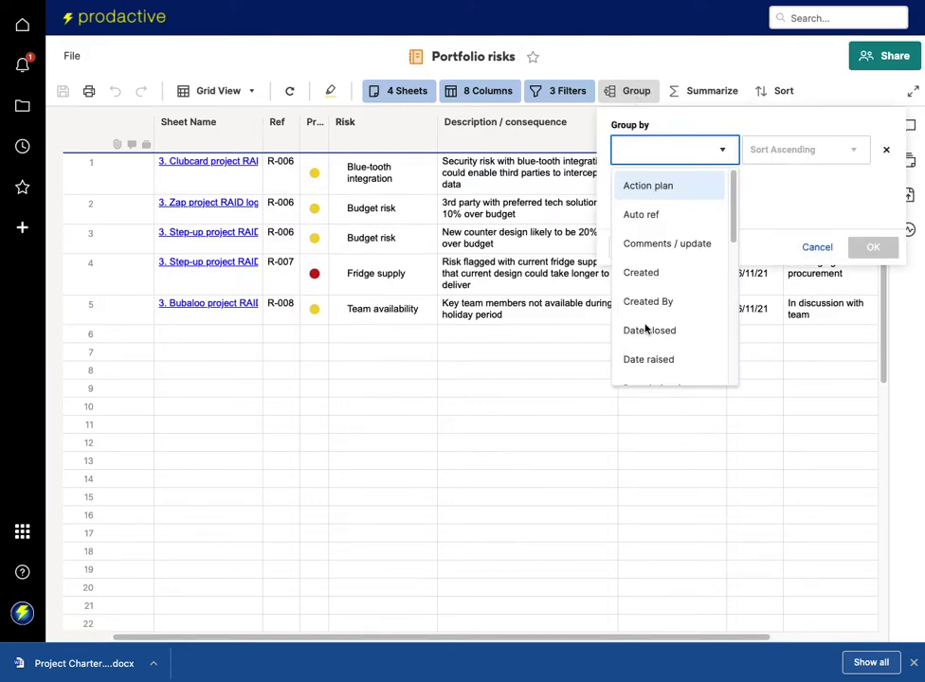
{"action": "scroll", "coordinate": [645, 327], "scroll_direction": "down", "scroll_amount": 10}
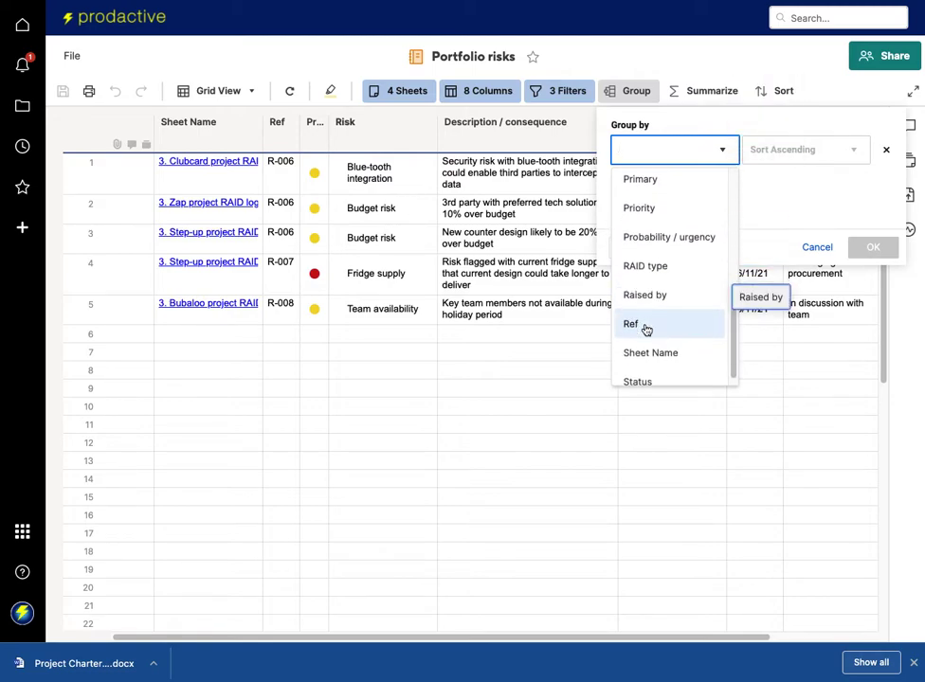
{"action": "left_click", "coordinate": [645, 339]}
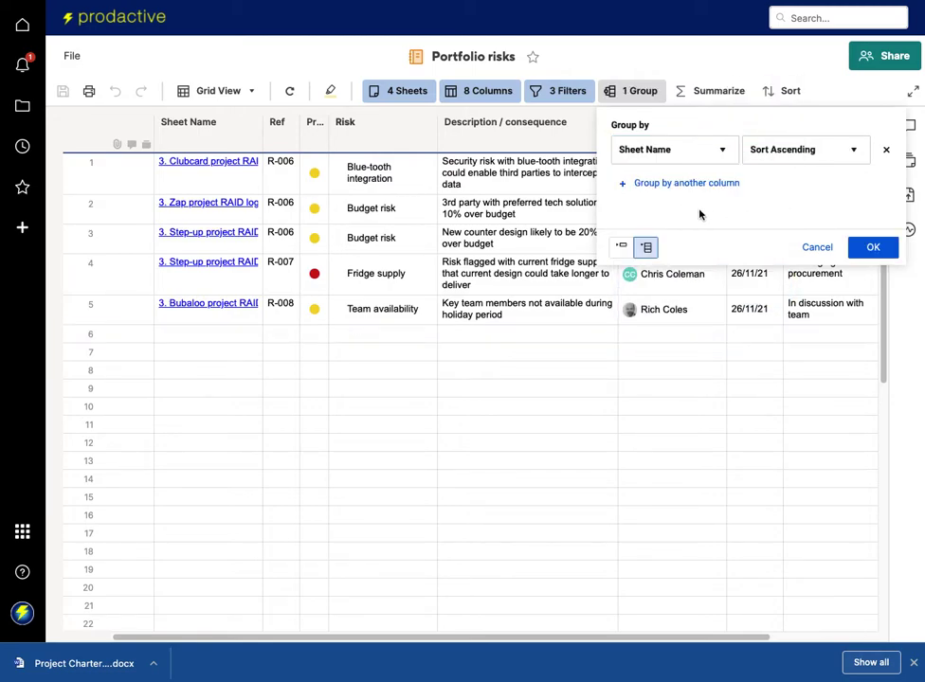
{"action": "left_click", "coordinate": [872, 248]}
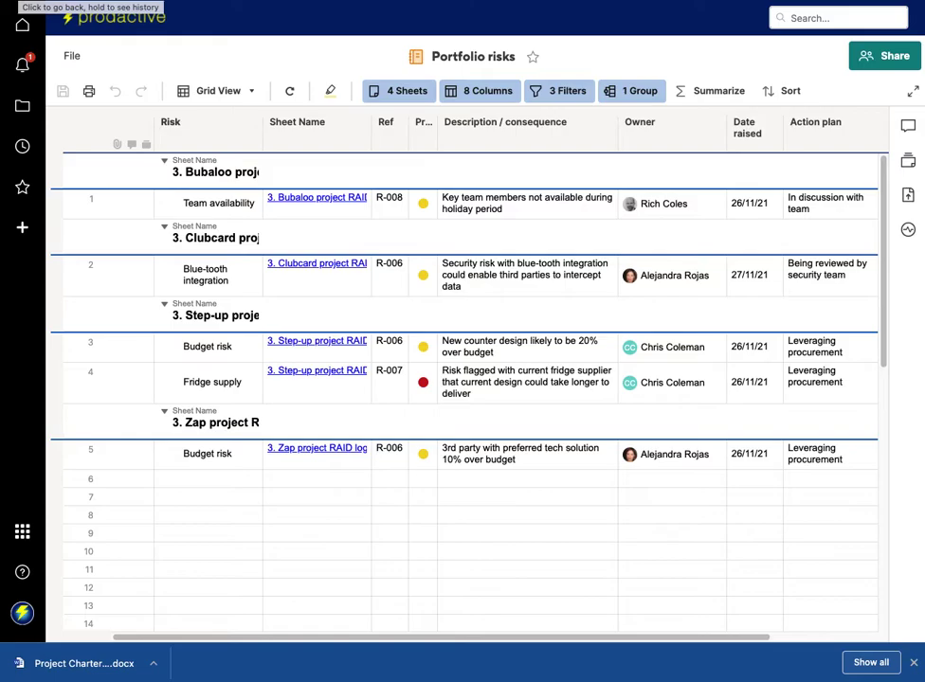
{"action": "key", "text": "alt+Left"}
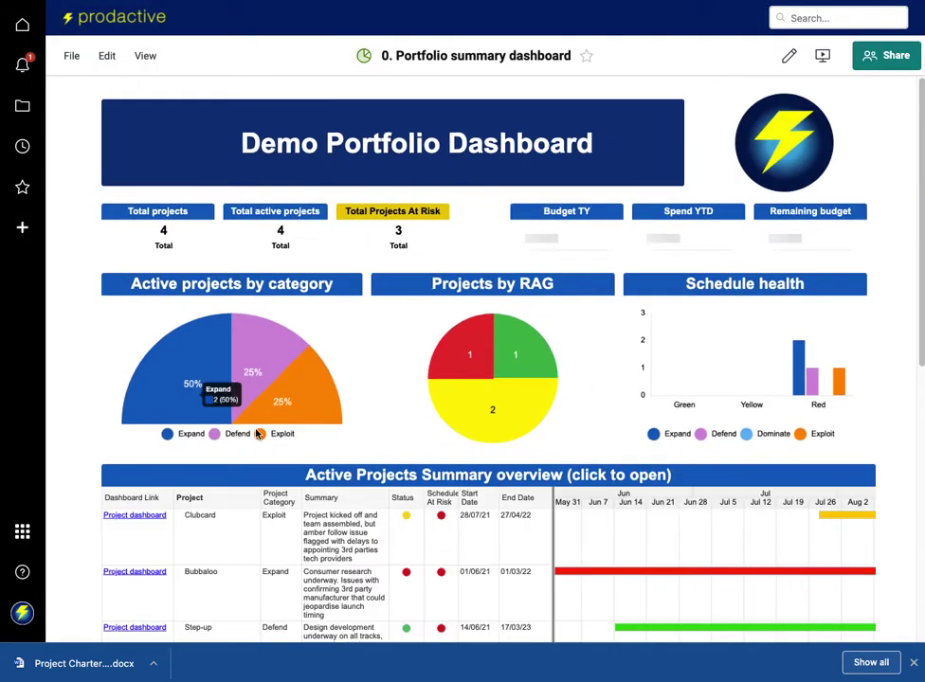
Look over the portfolio dashboard's tables and open the Clubcard timeplan from the summary timeline.
{"action": "scroll", "coordinate": [257, 433], "scroll_direction": "down", "scroll_amount": 3}
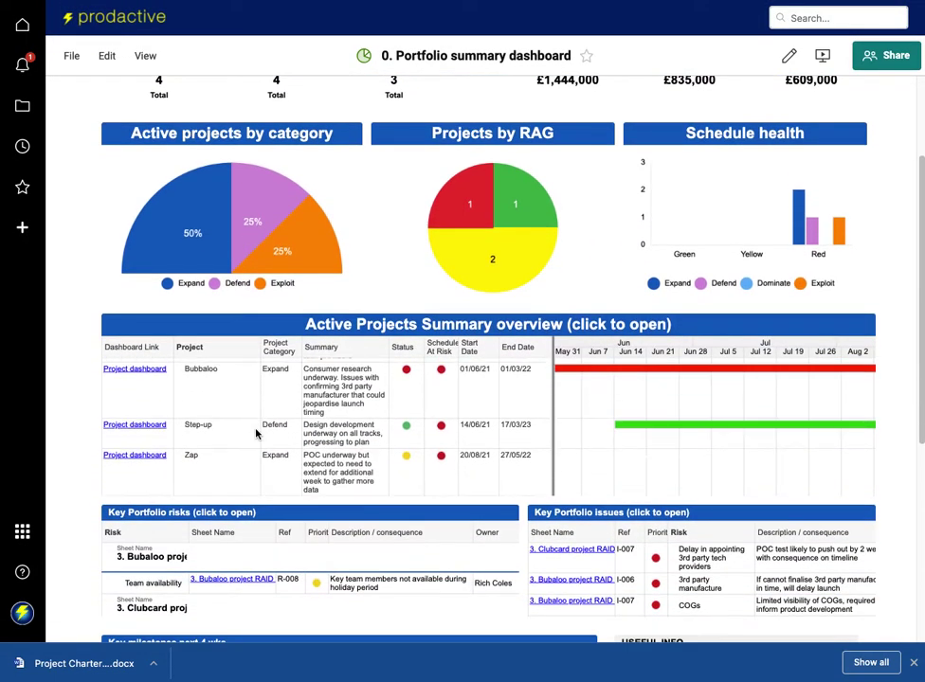
{"action": "scroll", "coordinate": [342, 503], "scroll_direction": "down", "scroll_amount": 5}
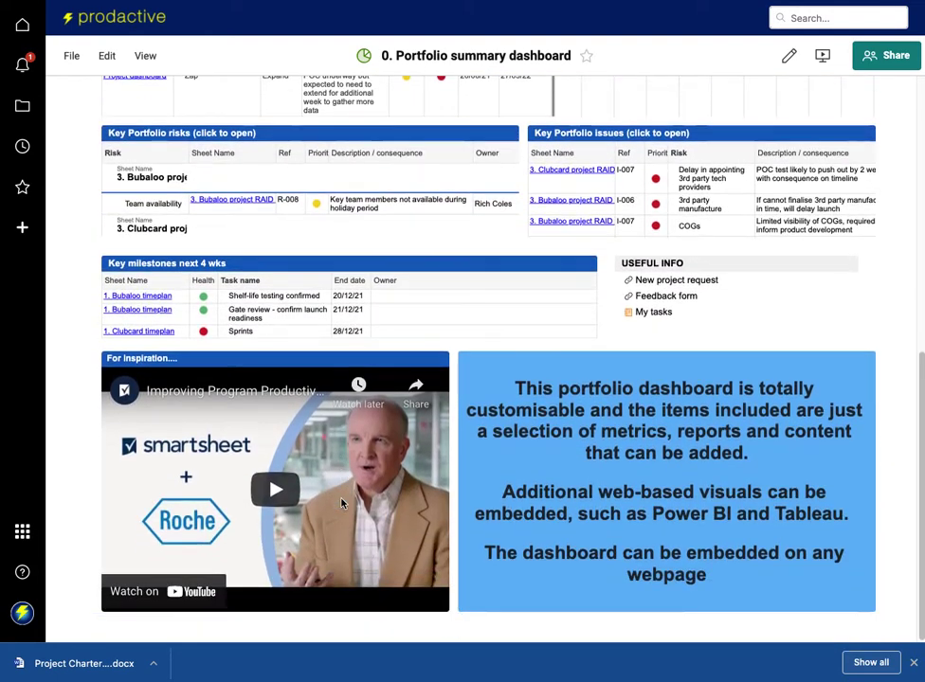
{"action": "scroll", "coordinate": [342, 503], "scroll_direction": "up", "scroll_amount": 5}
{"action": "scroll", "coordinate": [342, 503], "scroll_direction": "up", "scroll_amount": 3}
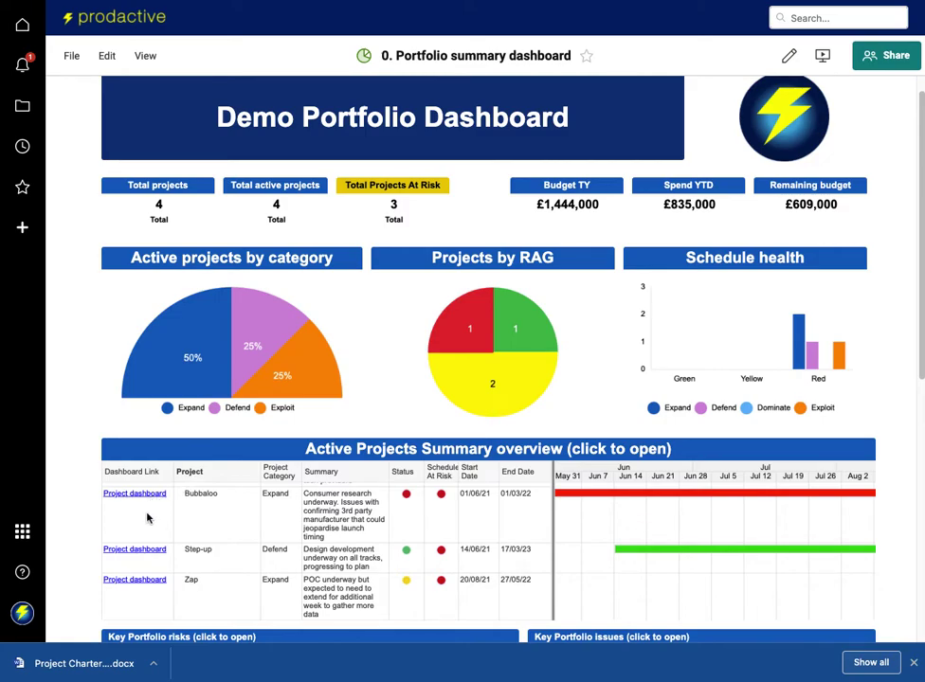
{"action": "scroll", "coordinate": [147, 517], "scroll_direction": "down", "scroll_amount": 2}
{"action": "scroll", "coordinate": [183, 475], "scroll_direction": "up", "scroll_amount": 1}
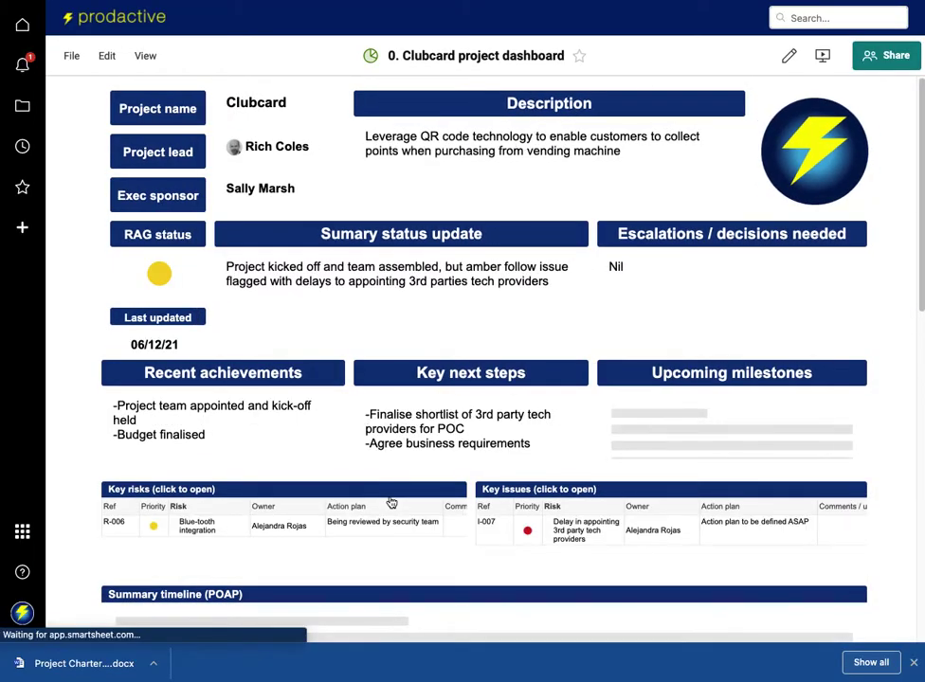
{"action": "scroll", "coordinate": [392, 500], "scroll_direction": "down", "scroll_amount": 4}
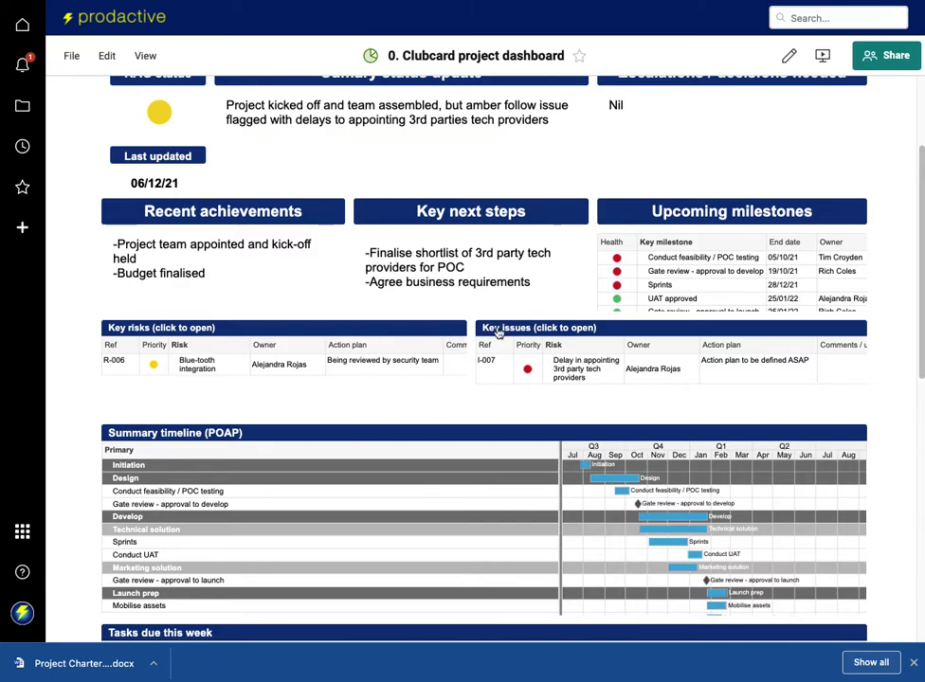
{"action": "scroll", "coordinate": [469, 415], "scroll_direction": "down", "scroll_amount": 1}
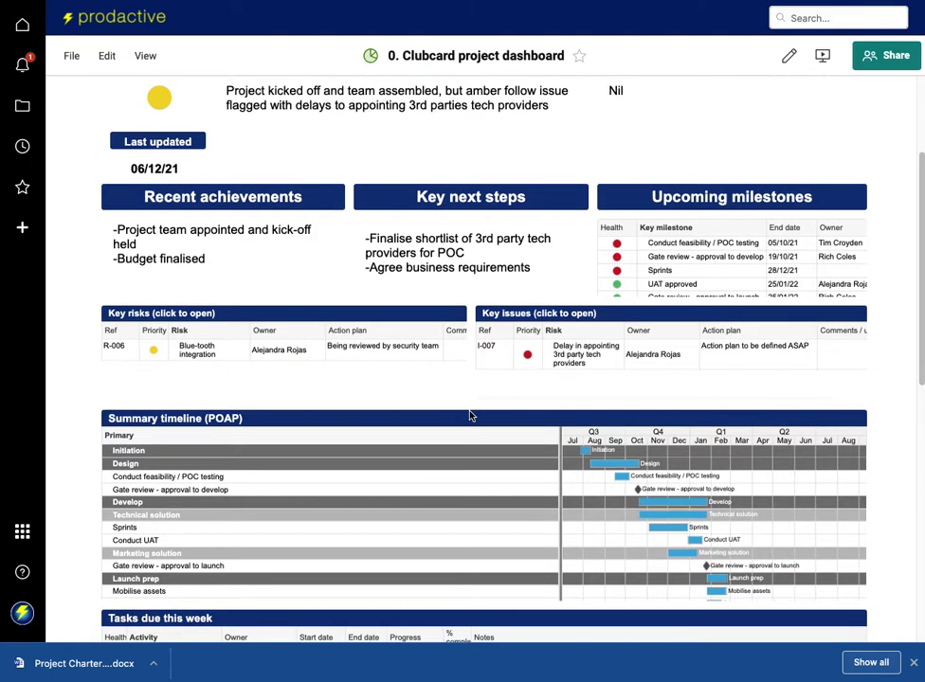
{"action": "left_click", "coordinate": [345, 404]}
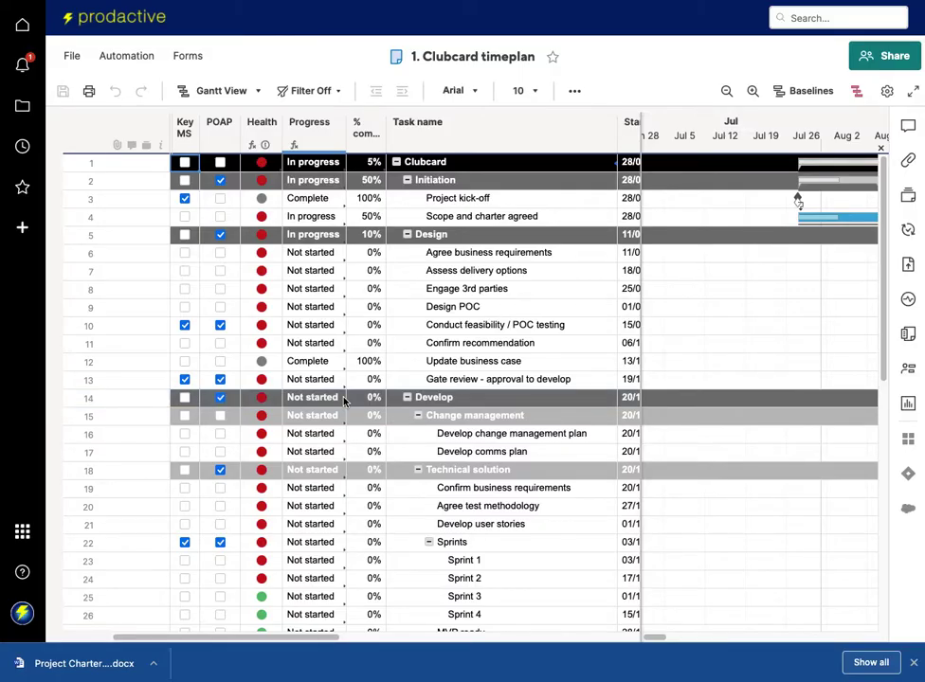
Zoom the Clubcard Gantt timeline out to quarters and highlight the critical path.
{"action": "scroll", "coordinate": [453, 335], "scroll_direction": "right", "scroll_amount": 2}
{"action": "scroll", "coordinate": [453, 336], "scroll_direction": "right", "scroll_amount": 3}
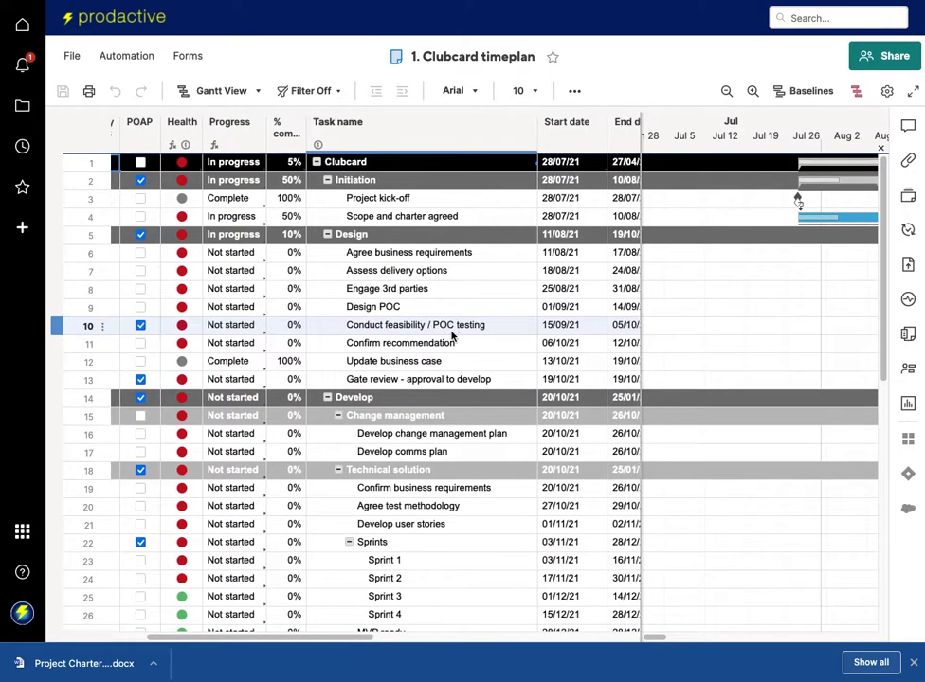
{"action": "scroll", "coordinate": [700, 312], "scroll_direction": "right", "scroll_amount": 3}
{"action": "scroll", "coordinate": [698, 311], "scroll_direction": "right", "scroll_amount": 2}
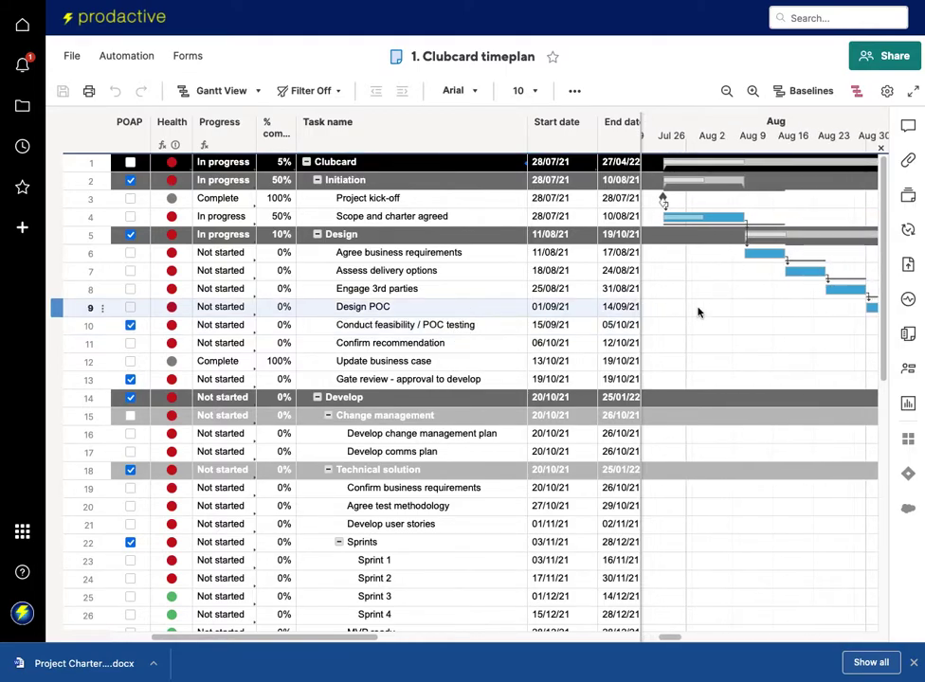
{"action": "scroll", "coordinate": [475, 331], "scroll_direction": "right", "scroll_amount": 2}
{"action": "scroll", "coordinate": [725, 346], "scroll_direction": "right", "scroll_amount": 2}
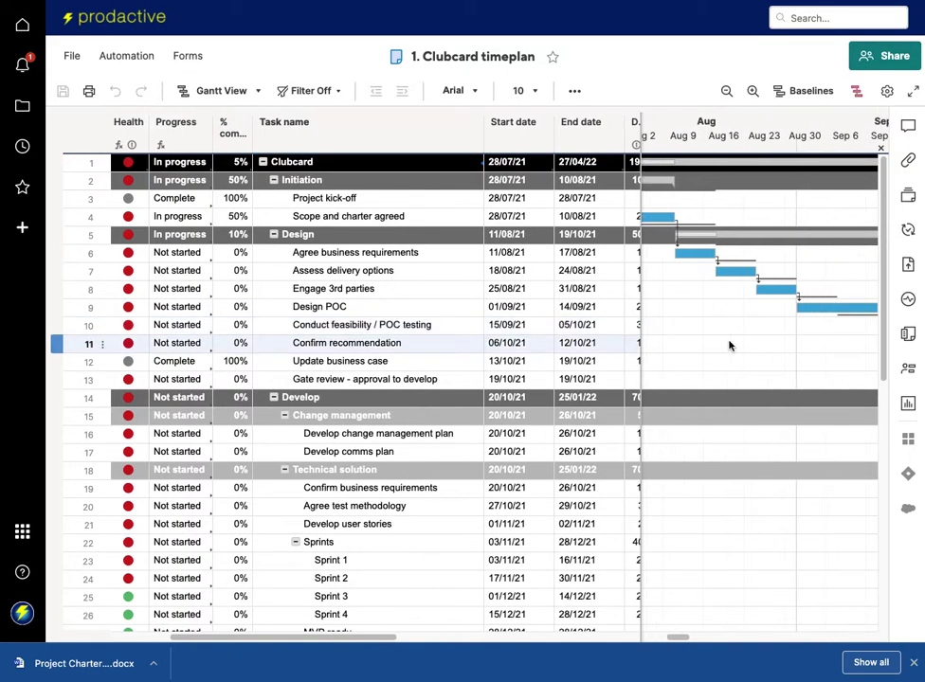
{"action": "left_click", "coordinate": [728, 91]}
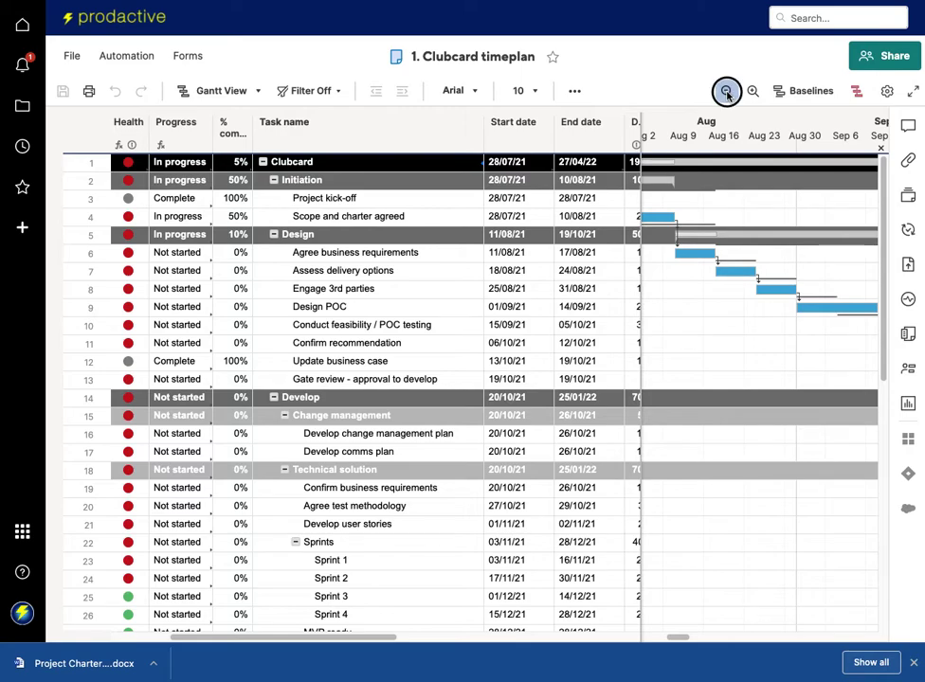
{"action": "left_click", "coordinate": [756, 237]}
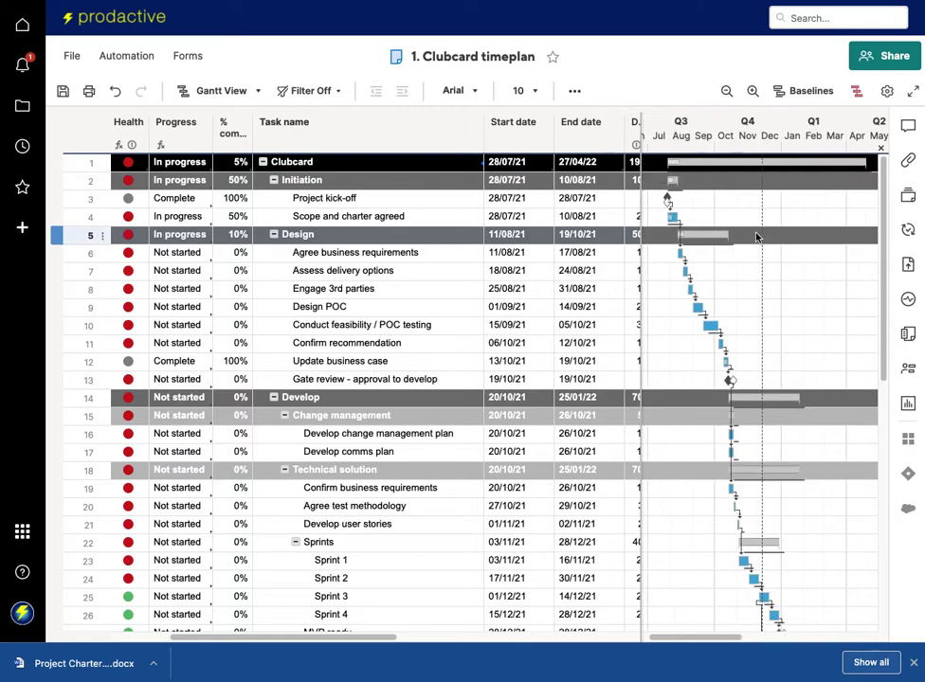
{"action": "left_click", "coordinate": [856, 91]}
Inspect the Health formula in row 6 of the timeplan.
{"action": "scroll", "coordinate": [760, 316], "scroll_direction": "down", "scroll_amount": 5}
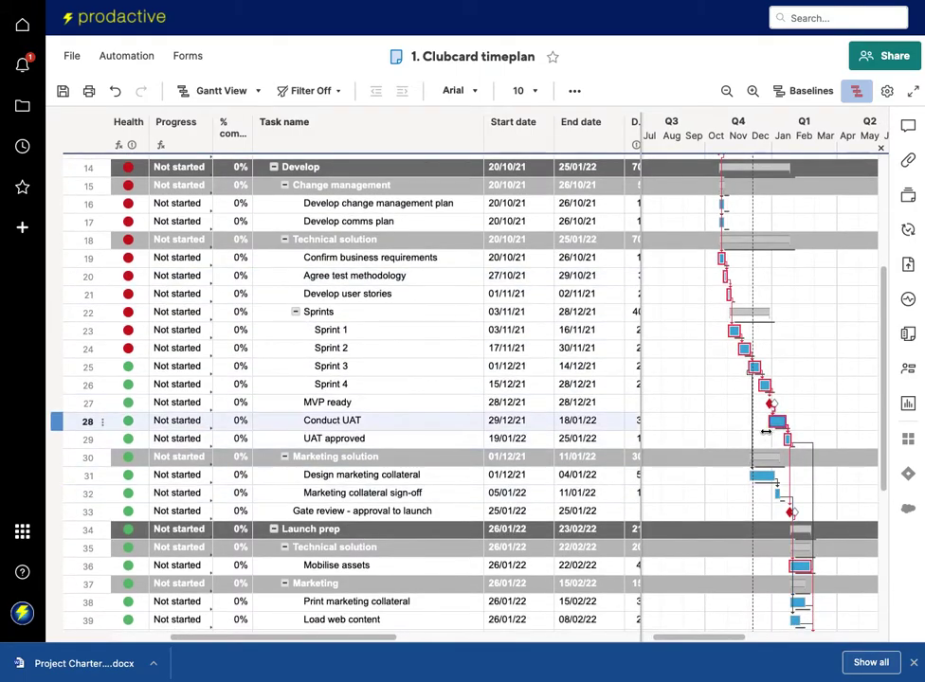
{"action": "scroll", "coordinate": [540, 426], "scroll_direction": "up", "scroll_amount": 5}
{"action": "scroll", "coordinate": [540, 427], "scroll_direction": "left", "scroll_amount": 1}
{"action": "scroll", "coordinate": [562, 425], "scroll_direction": "up", "scroll_amount": 3}
{"action": "scroll", "coordinate": [562, 426], "scroll_direction": "left", "scroll_amount": 1}
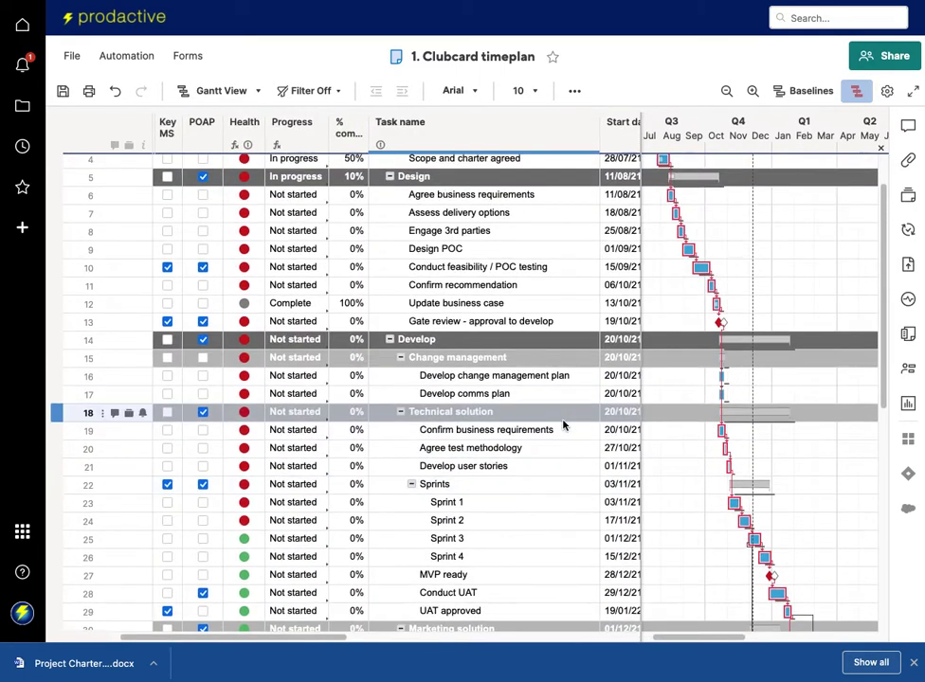
{"action": "double_click", "coordinate": [240, 208]}
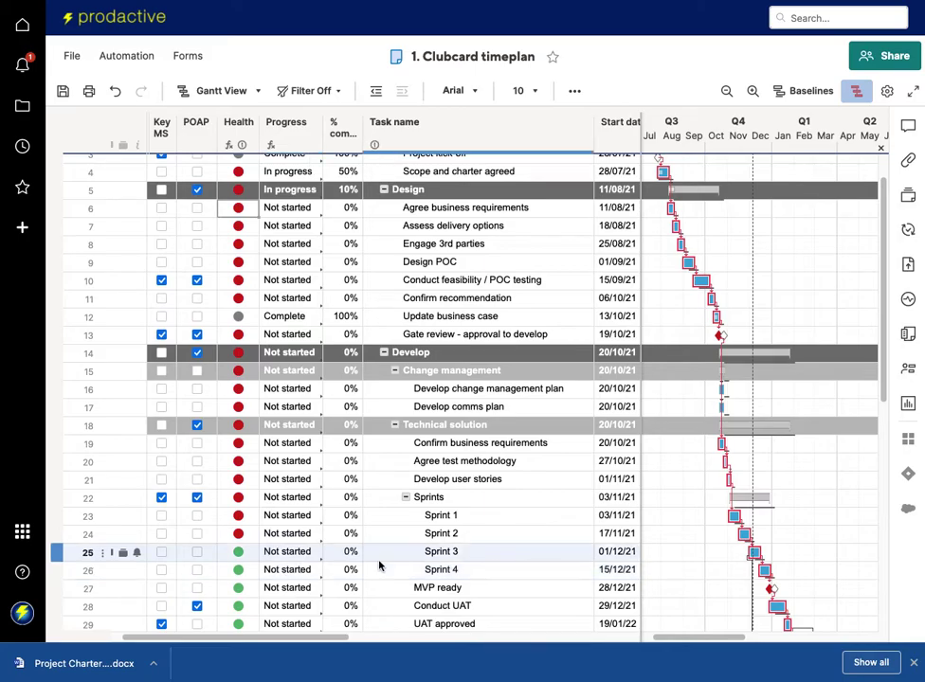
Review the timeplan's dates, durations, predecessors, owners and 100% allocation across its columns.
{"action": "scroll", "coordinate": [431, 553], "scroll_direction": "up", "scroll_amount": 1}
{"action": "scroll", "coordinate": [431, 553], "scroll_direction": "right", "scroll_amount": 1}
{"action": "scroll", "coordinate": [436, 549], "scroll_direction": "down", "scroll_amount": 2}
{"action": "scroll", "coordinate": [436, 550], "scroll_direction": "right", "scroll_amount": 1}
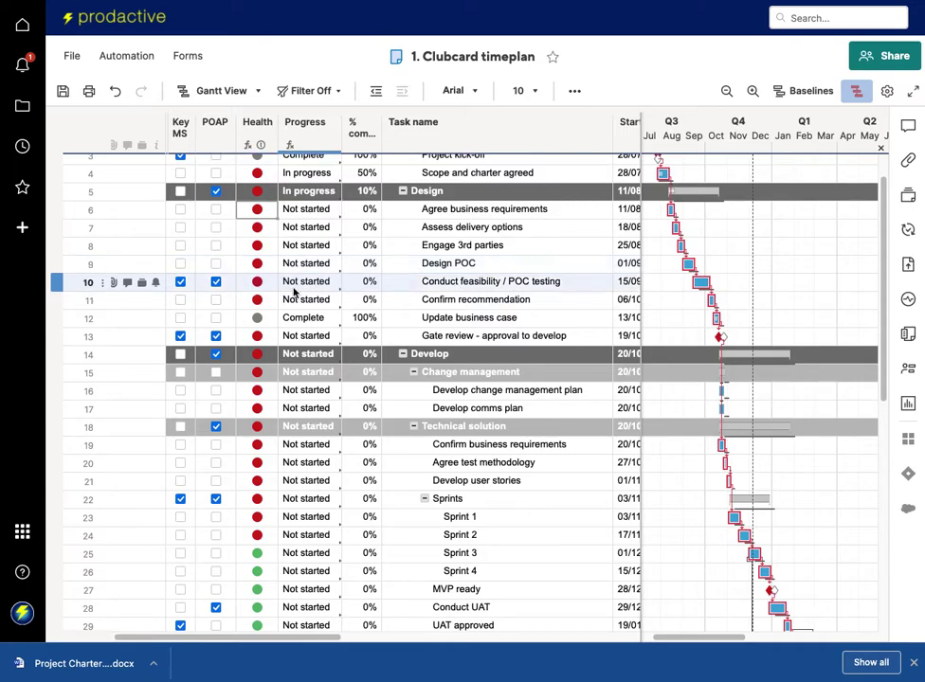
{"action": "scroll", "coordinate": [322, 298], "scroll_direction": "up", "scroll_amount": 1}
{"action": "scroll", "coordinate": [322, 298], "scroll_direction": "right", "scroll_amount": 1}
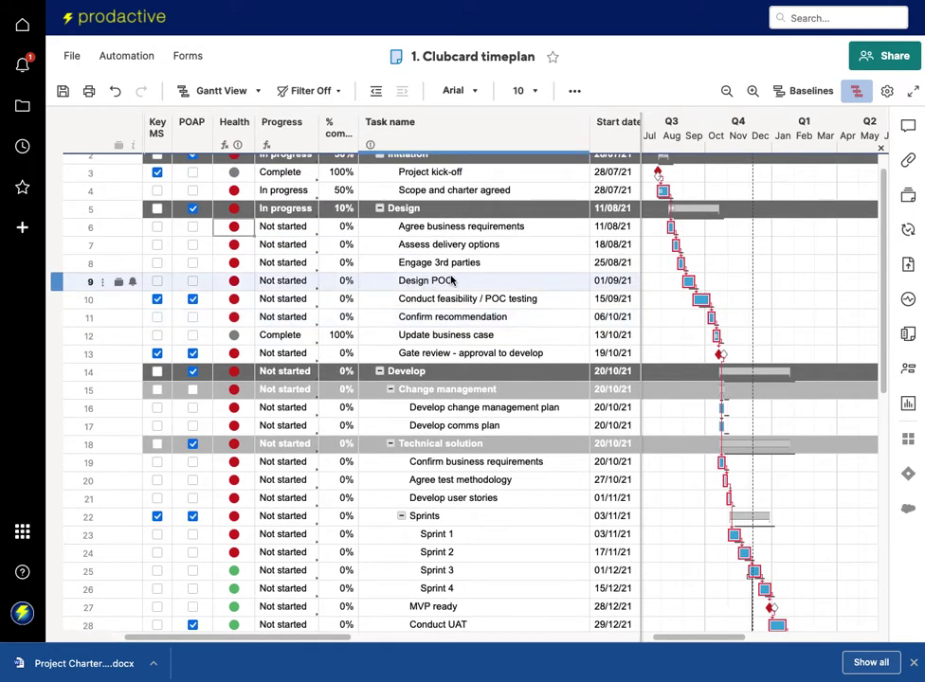
{"action": "scroll", "coordinate": [445, 284], "scroll_direction": "up", "scroll_amount": 1}
{"action": "scroll", "coordinate": [445, 284], "scroll_direction": "right", "scroll_amount": 1}
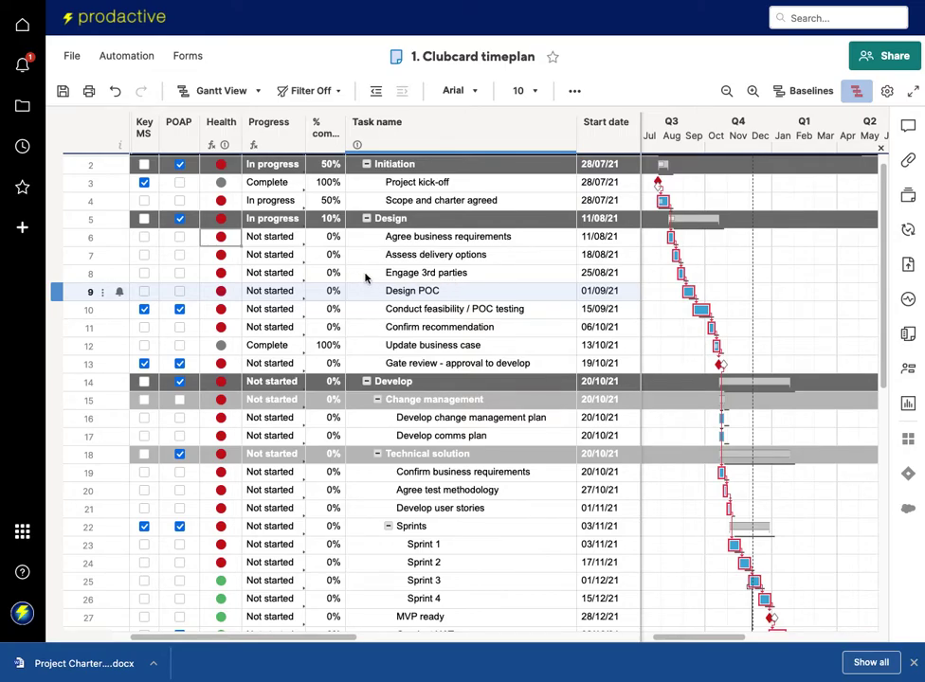
{"action": "scroll", "coordinate": [417, 280], "scroll_direction": "up", "scroll_amount": 1}
{"action": "scroll", "coordinate": [417, 280], "scroll_direction": "right", "scroll_amount": 4}
{"action": "scroll", "coordinate": [389, 276], "scroll_direction": "right", "scroll_amount": 10}
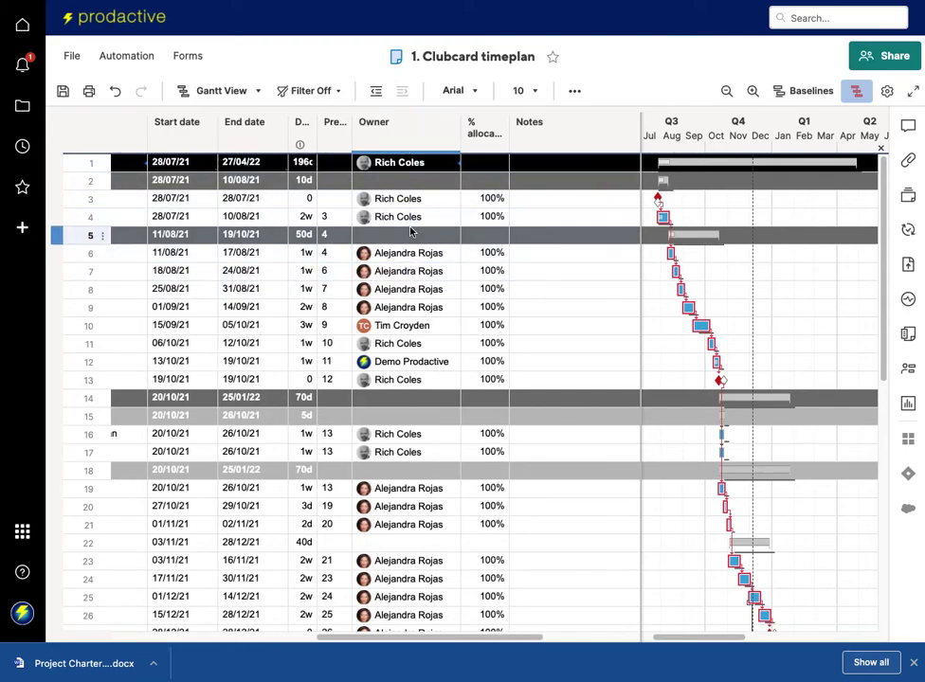
{"action": "mouse_move", "coordinate": [412, 254]}
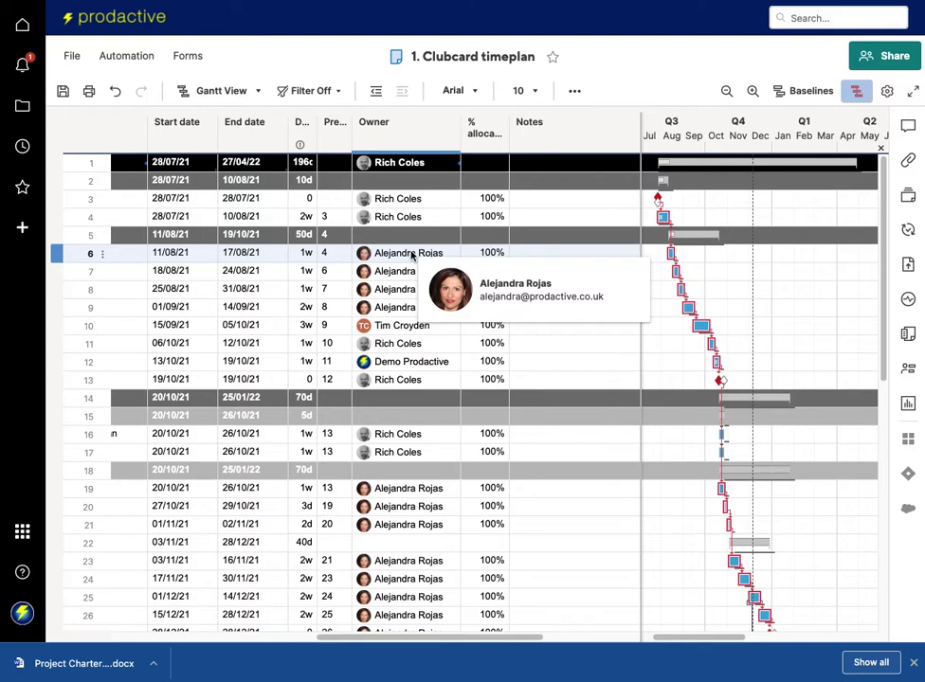
{"action": "mouse_move", "coordinate": [401, 201]}
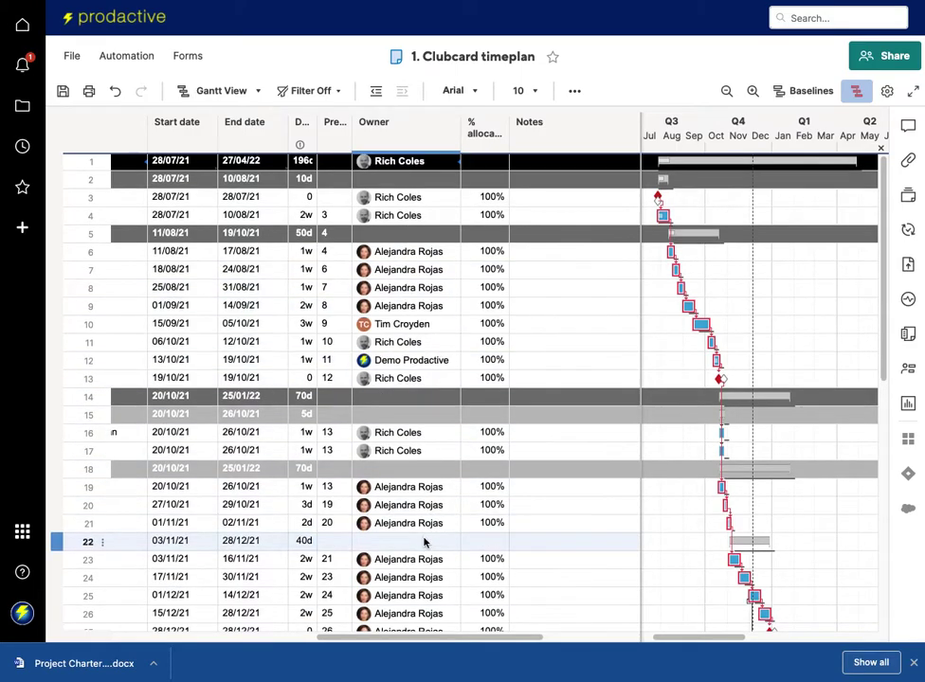
{"action": "scroll", "coordinate": [424, 542], "scroll_direction": "down", "scroll_amount": 6}
{"action": "scroll", "coordinate": [424, 541], "scroll_direction": "up", "scroll_amount": 5}
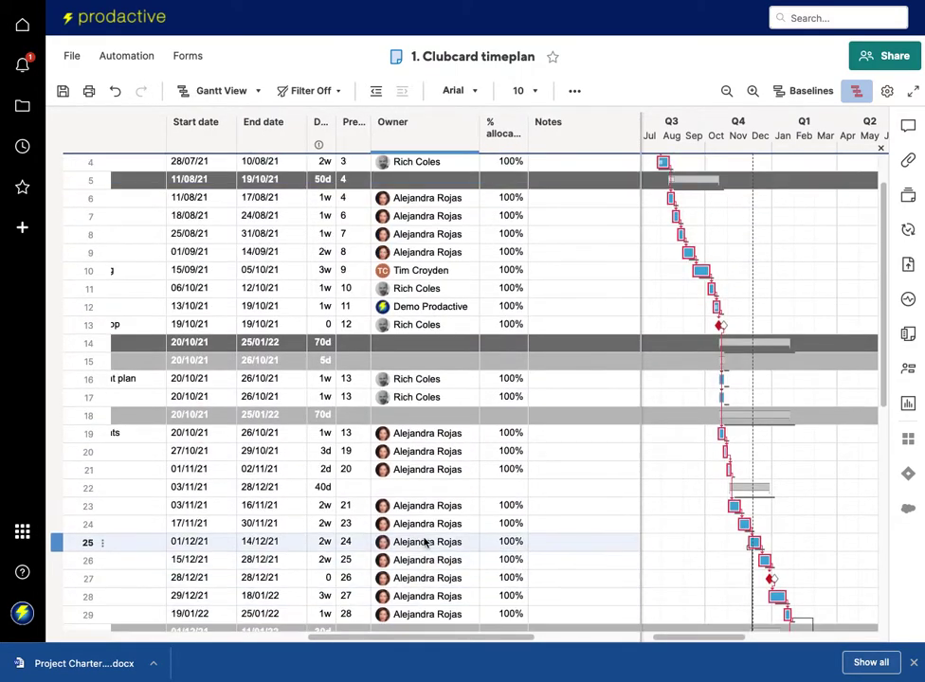
{"action": "scroll", "coordinate": [424, 542], "scroll_direction": "up", "scroll_amount": 2}
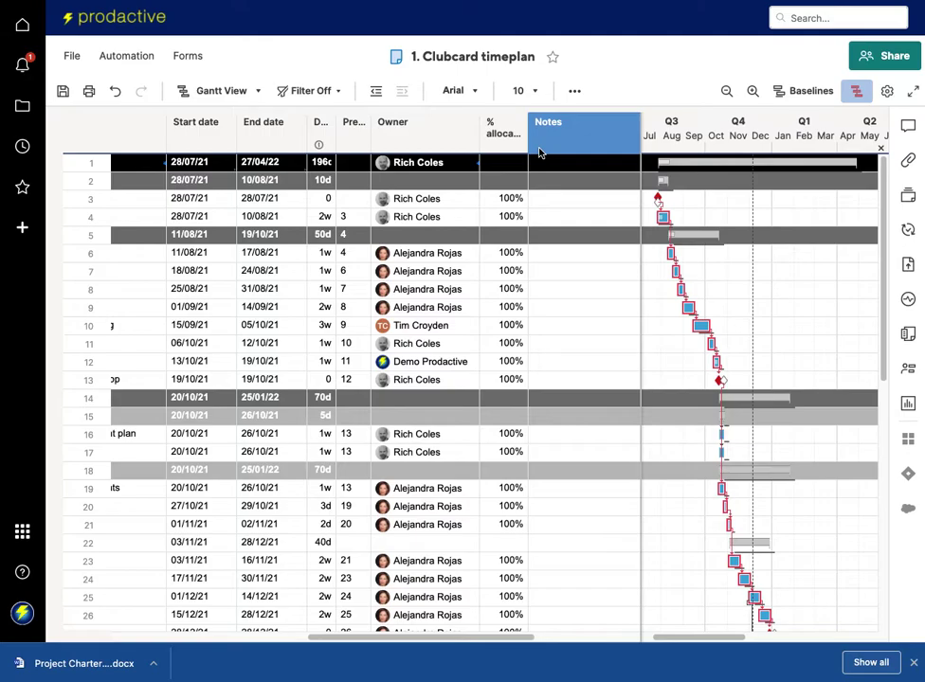
{"action": "scroll", "coordinate": [557, 212], "scroll_direction": "right", "scroll_amount": 3}
{"action": "left_click", "coordinate": [546, 199]}
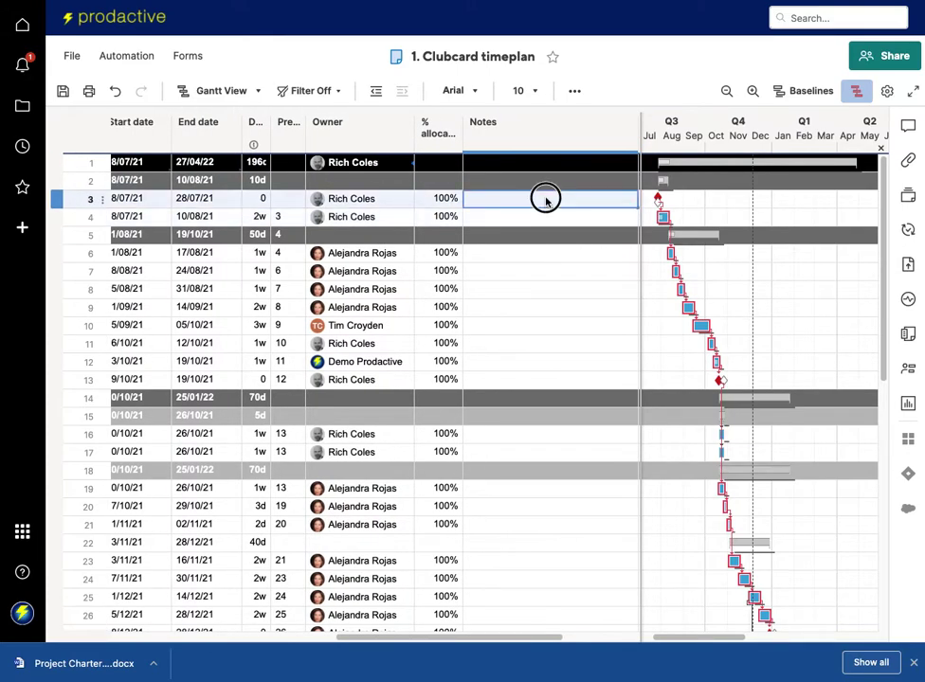
{"action": "scroll", "coordinate": [543, 216], "scroll_direction": "right", "scroll_amount": 8}
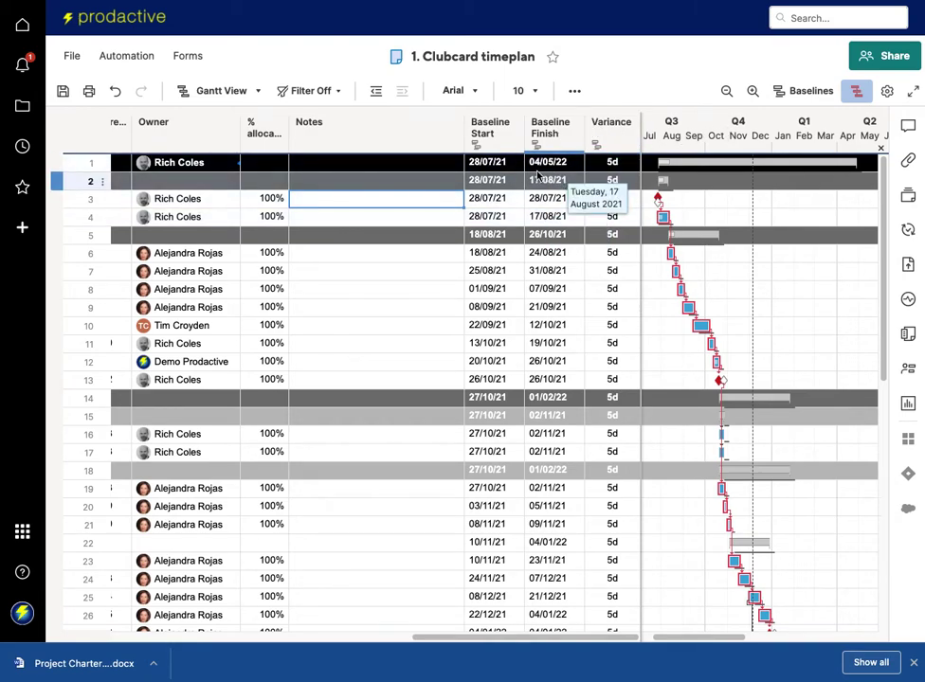
Reset the Clubcard timeplan baseline to current dates via Baselines, confirming in the Reset Baseline dialog.
{"action": "left_click", "coordinate": [804, 91]}
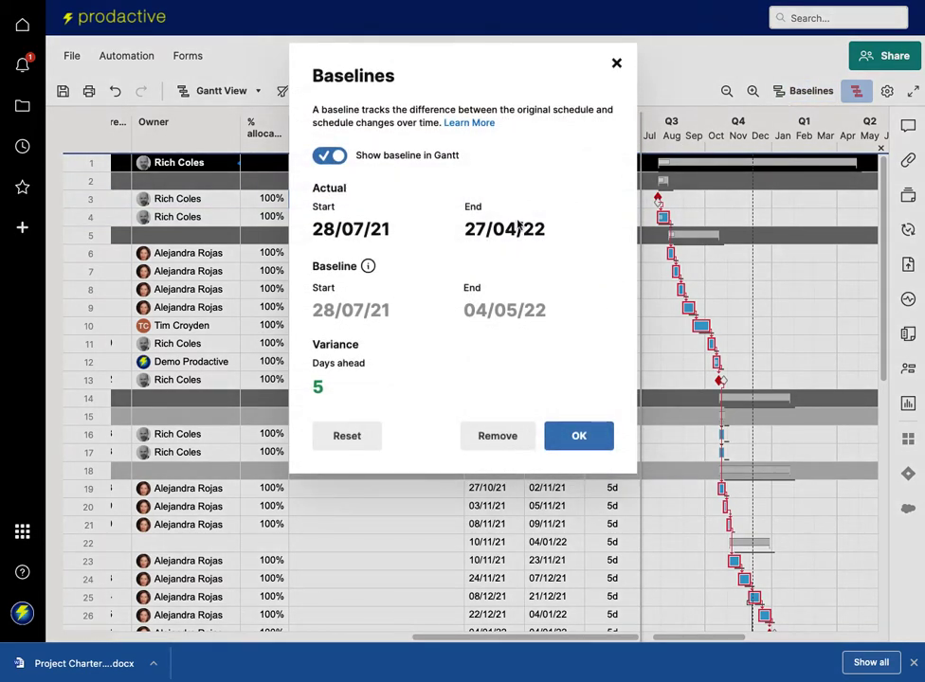
{"action": "left_click", "coordinate": [356, 438]}
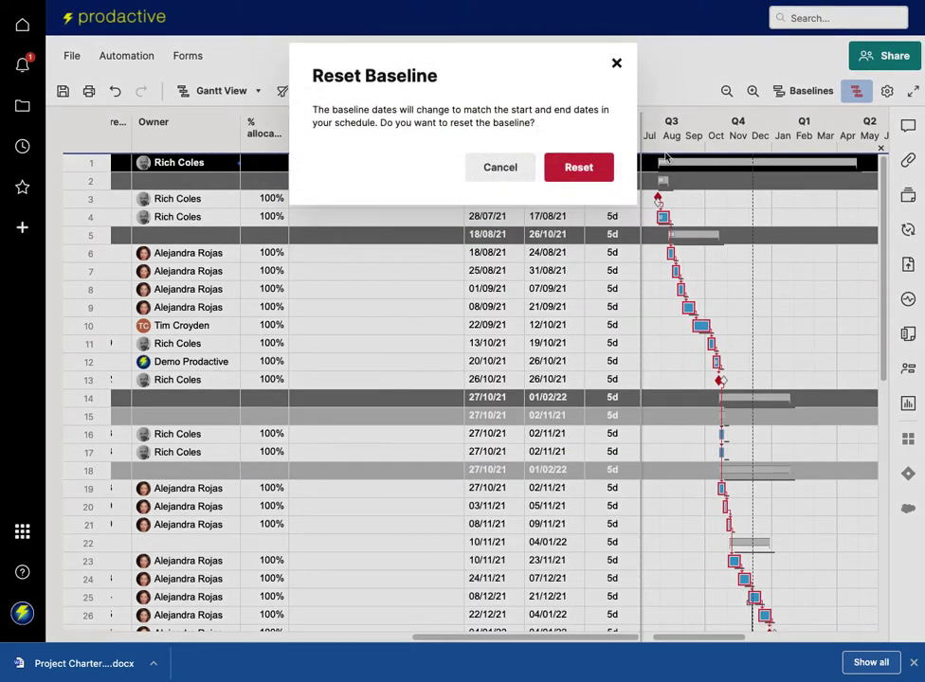
{"action": "left_click", "coordinate": [577, 167]}
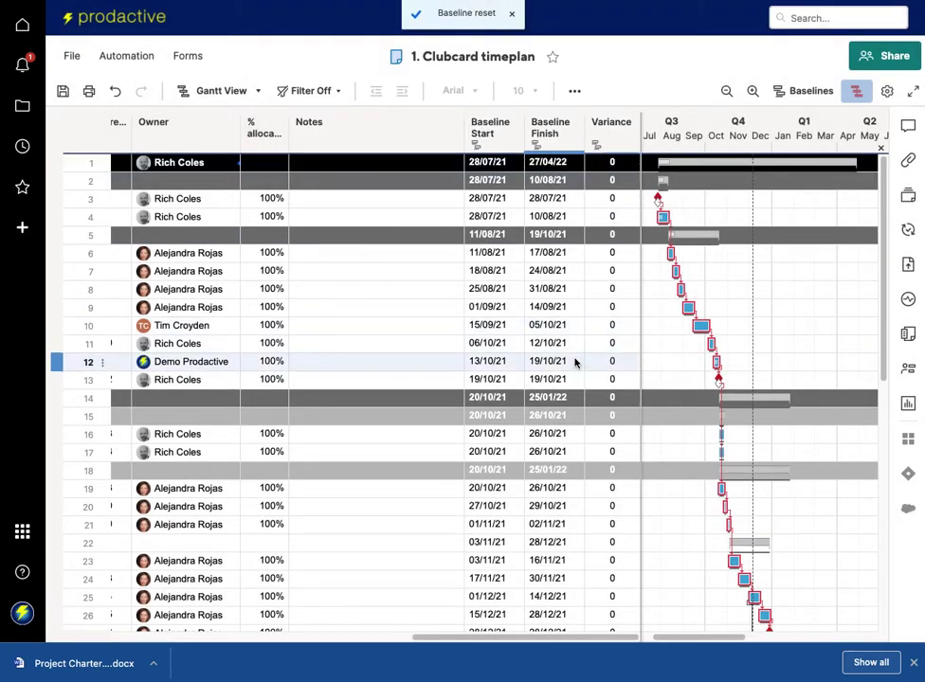
{"action": "scroll", "coordinate": [529, 333], "scroll_direction": "left", "scroll_amount": 5}
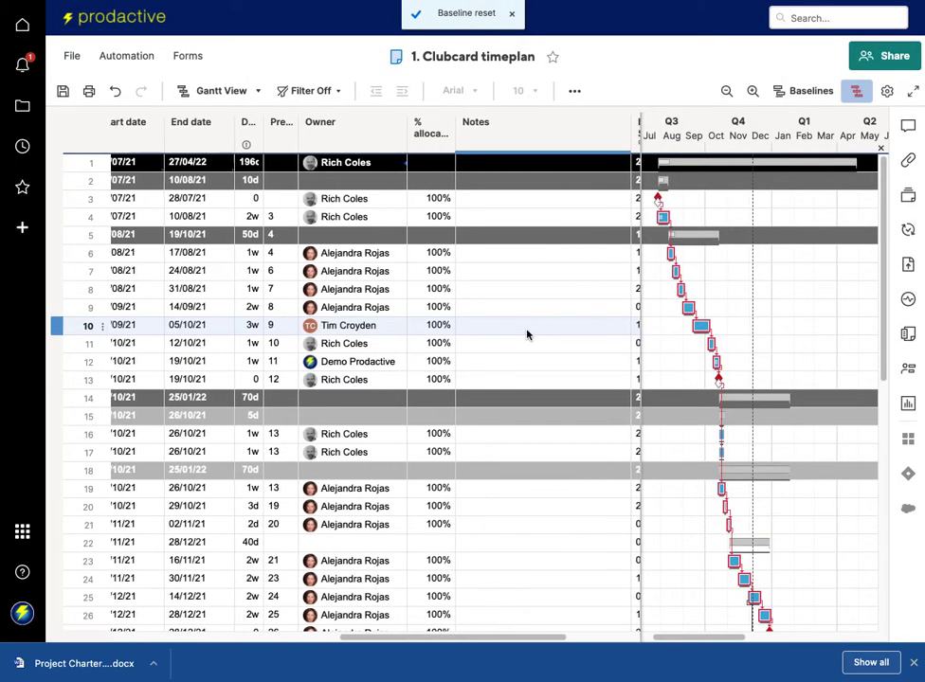
Set the UAT approved task's duration to 4w so it ends 15/02/22 and later tasks shift.
{"action": "scroll", "coordinate": [527, 334], "scroll_direction": "left", "scroll_amount": 5}
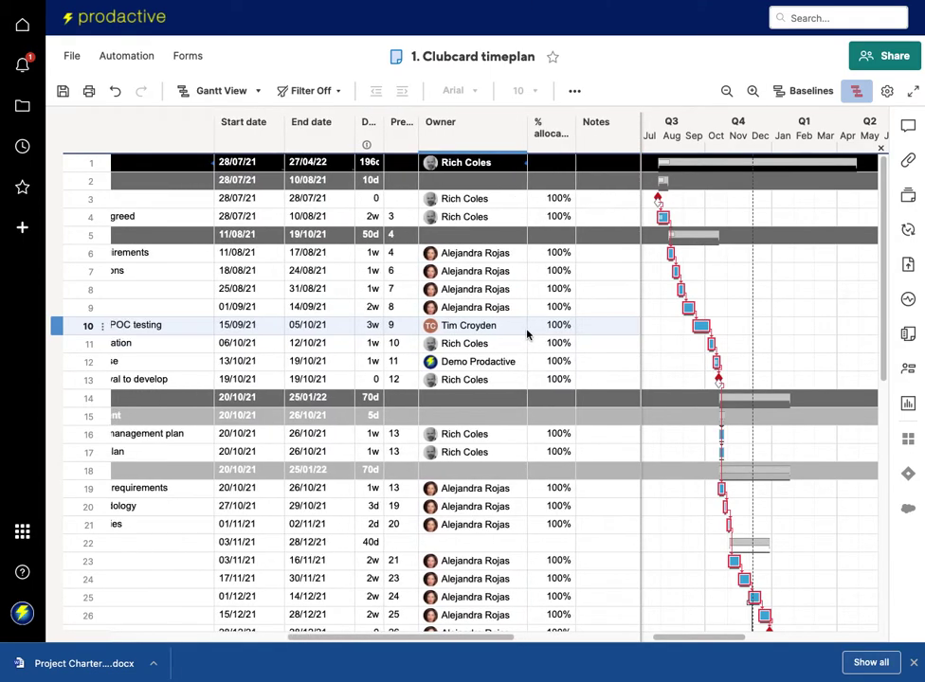
{"action": "scroll", "coordinate": [527, 334], "scroll_direction": "down", "scroll_amount": 5}
{"action": "scroll", "coordinate": [527, 334], "scroll_direction": "left", "scroll_amount": 2}
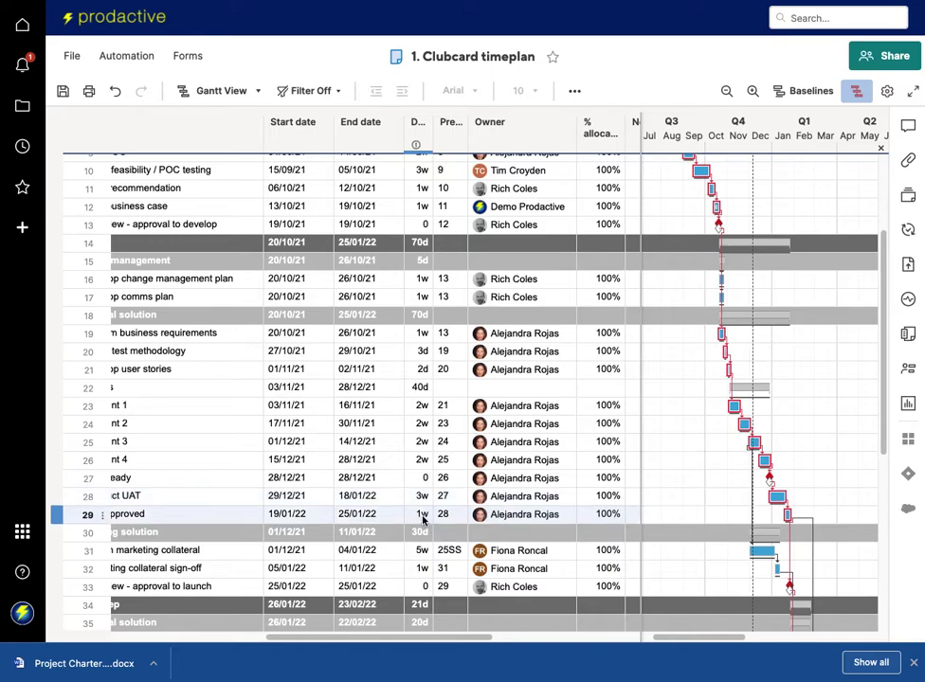
{"action": "left_click", "coordinate": [422, 514]}
{"action": "type", "text": "4"}
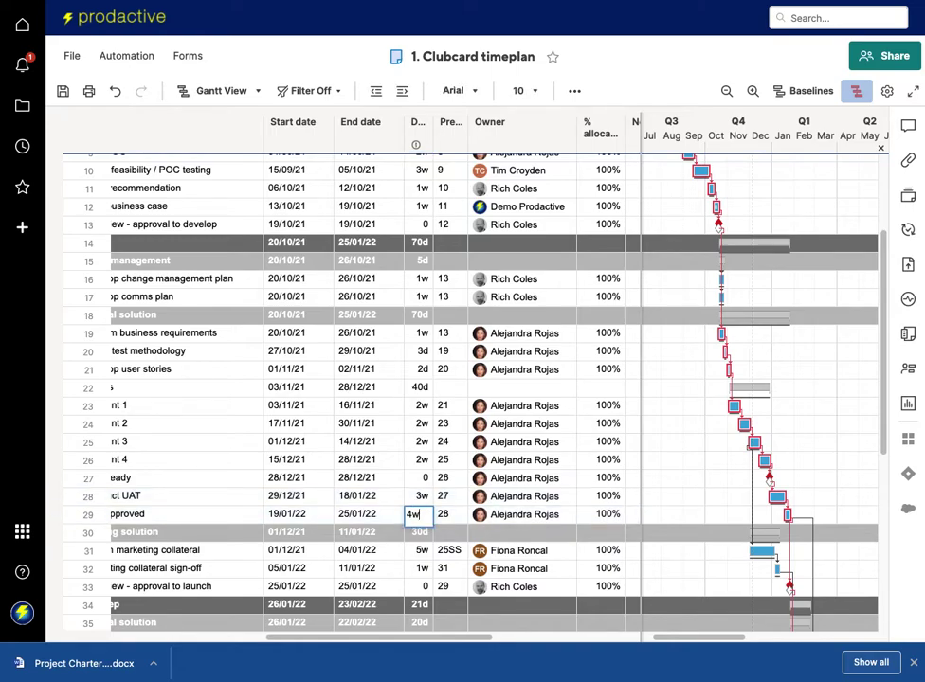
{"action": "type", "text": "w"}
{"action": "key", "text": "Return"}
{"action": "scroll", "coordinate": [791, 474], "scroll_direction": "down", "scroll_amount": 3}
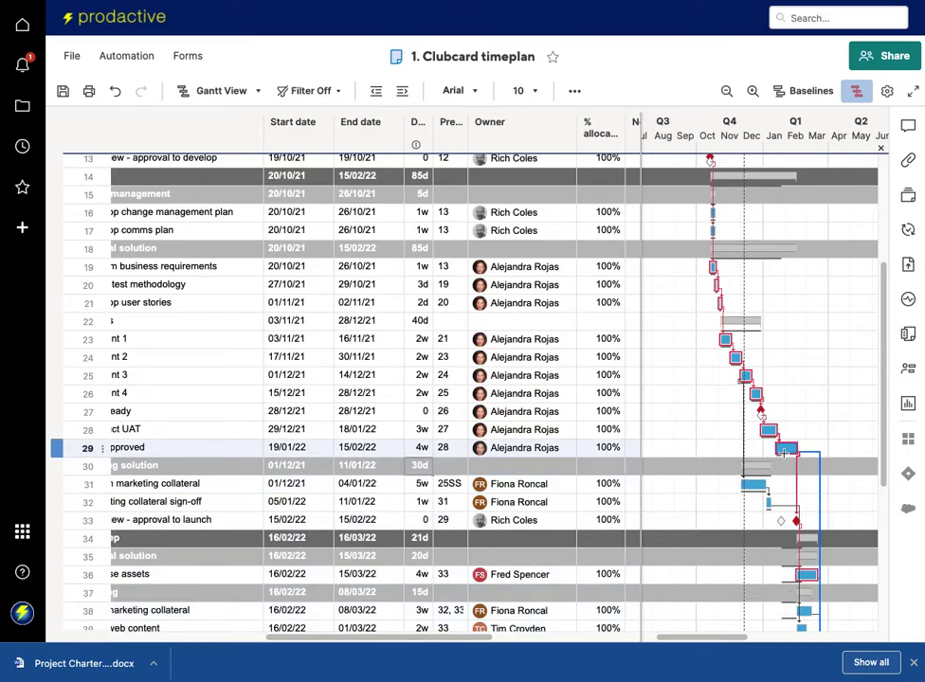
{"action": "scroll", "coordinate": [516, 436], "scroll_direction": "left", "scroll_amount": 10}
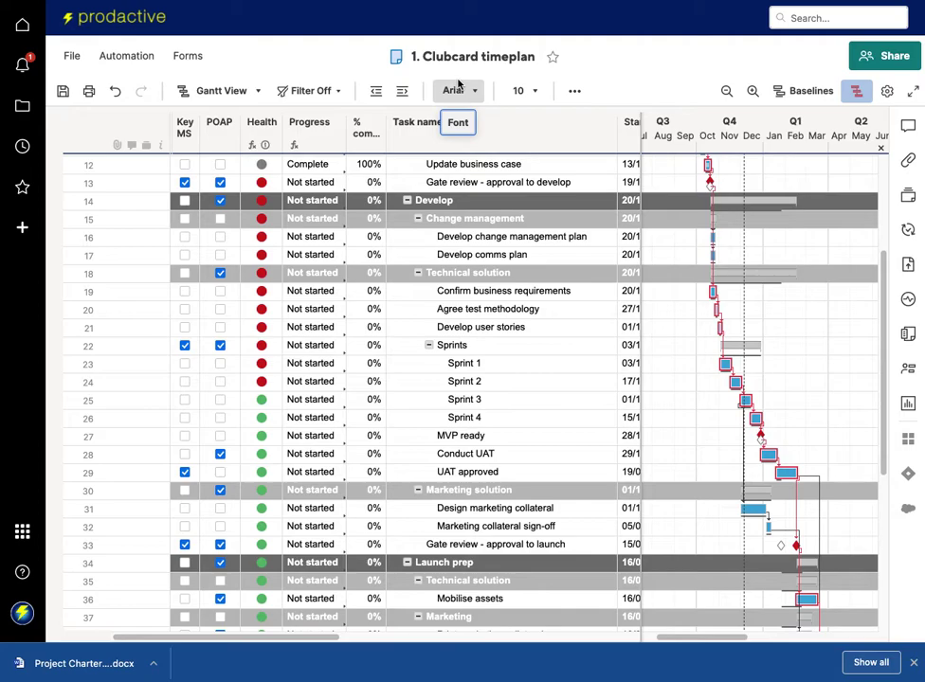
{"action": "scroll", "coordinate": [384, 251], "scroll_direction": "up", "scroll_amount": 5}
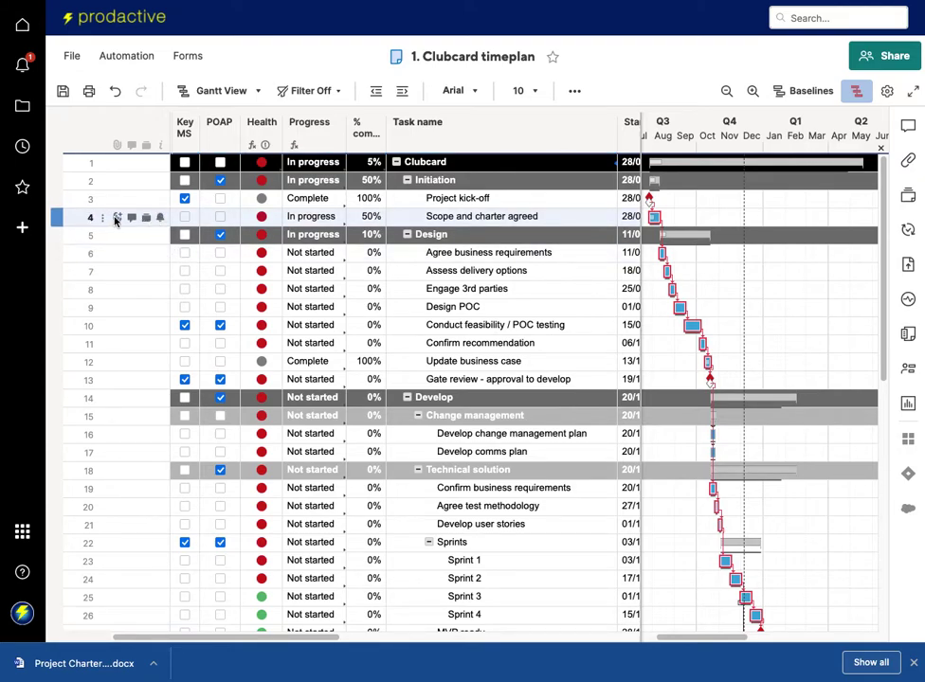
Attach the Project Charter Template document to row 4, Scope and charter agreed.
{"action": "left_click", "coordinate": [116, 218]}
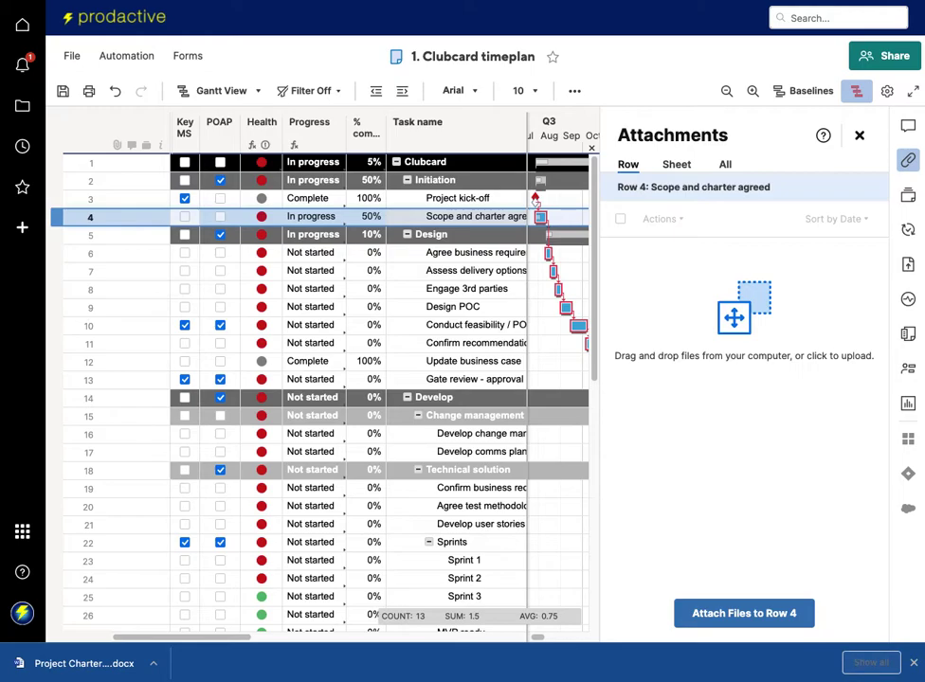
{"action": "left_click_drag", "start_coordinate": [84, 663], "coordinate": [691, 450]}
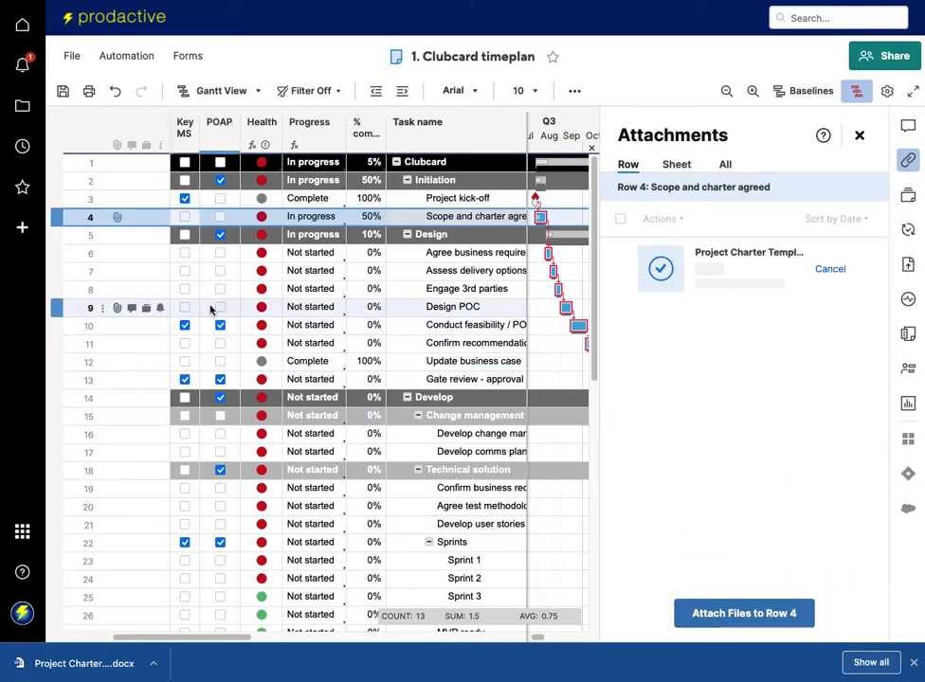
{"action": "mouse_move", "coordinate": [116, 221]}
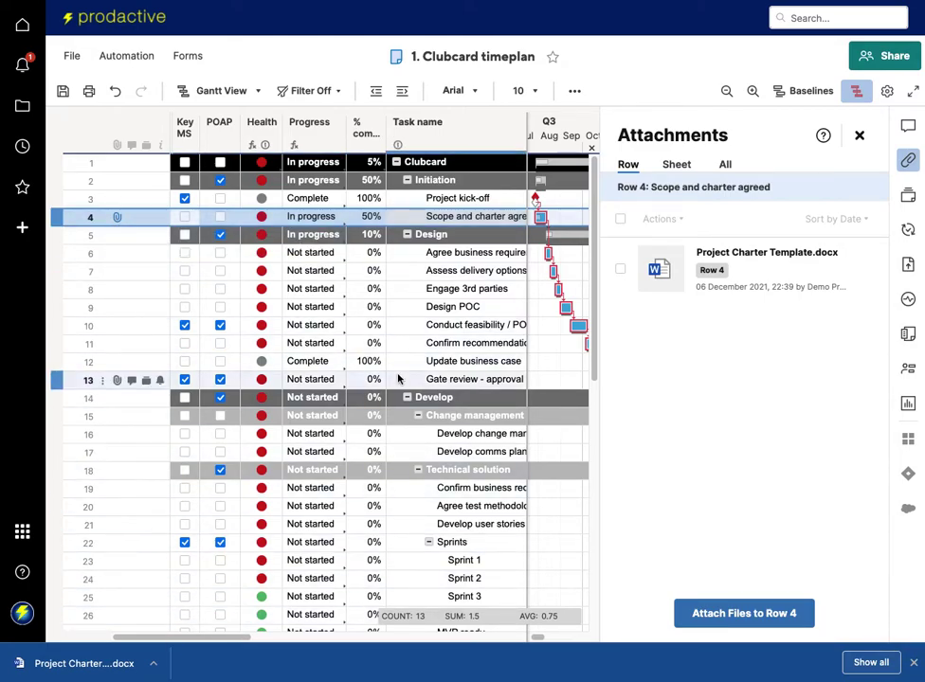
Attach the image change copy.png to row 9, Design POC.
{"action": "scroll", "coordinate": [419, 334], "scroll_direction": "down", "scroll_amount": 1}
{"action": "scroll", "coordinate": [419, 334], "scroll_direction": "right", "scroll_amount": 1}
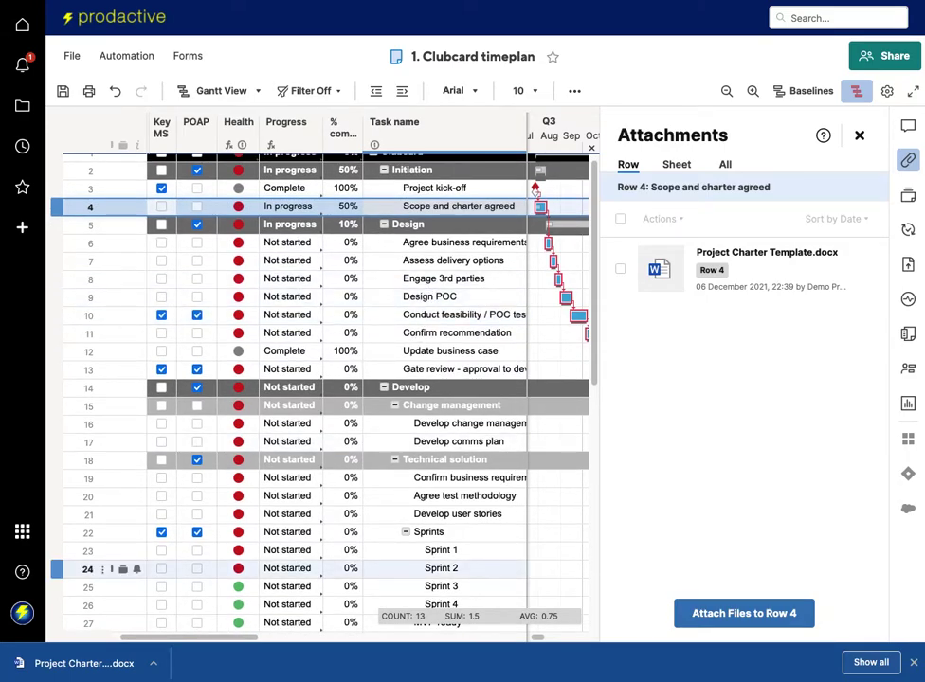
{"action": "left_click", "coordinate": [393, 296]}
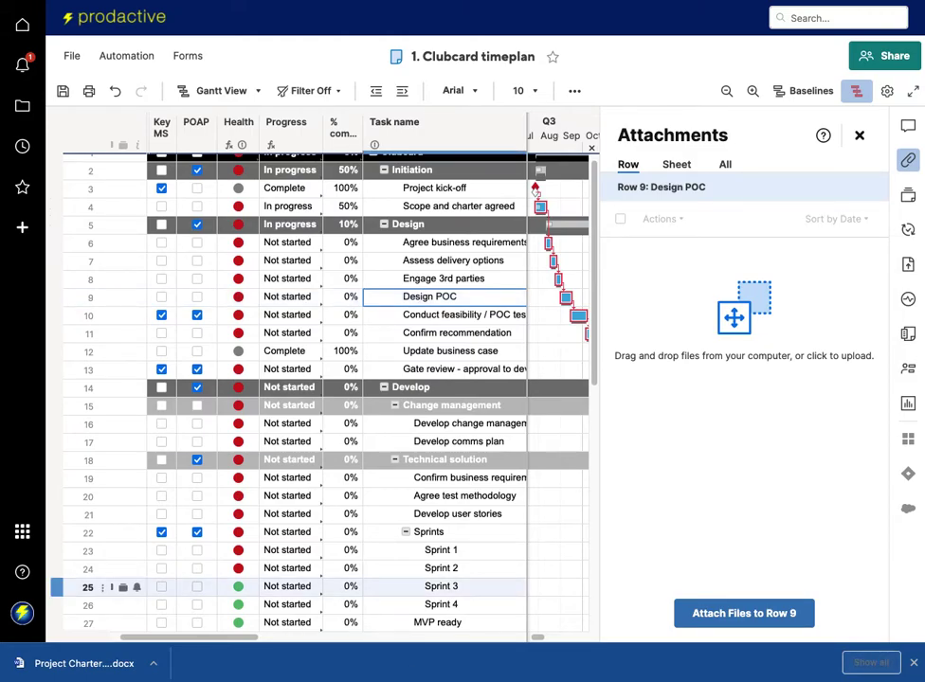
{"action": "left_click_drag", "start_coordinate": [467, 624], "coordinate": [718, 377]}
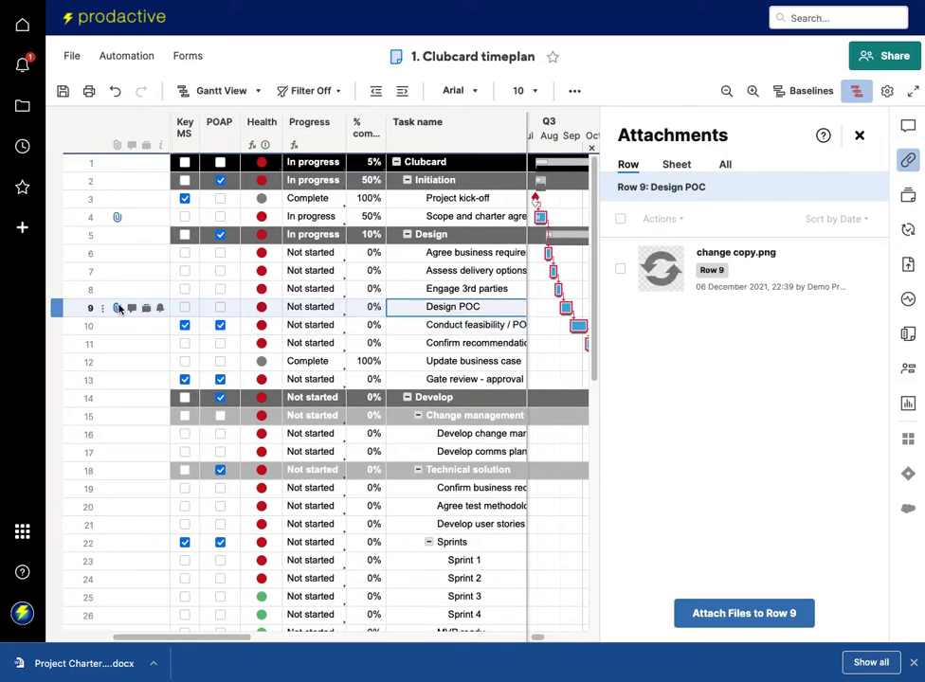
{"action": "mouse_move", "coordinate": [119, 300]}
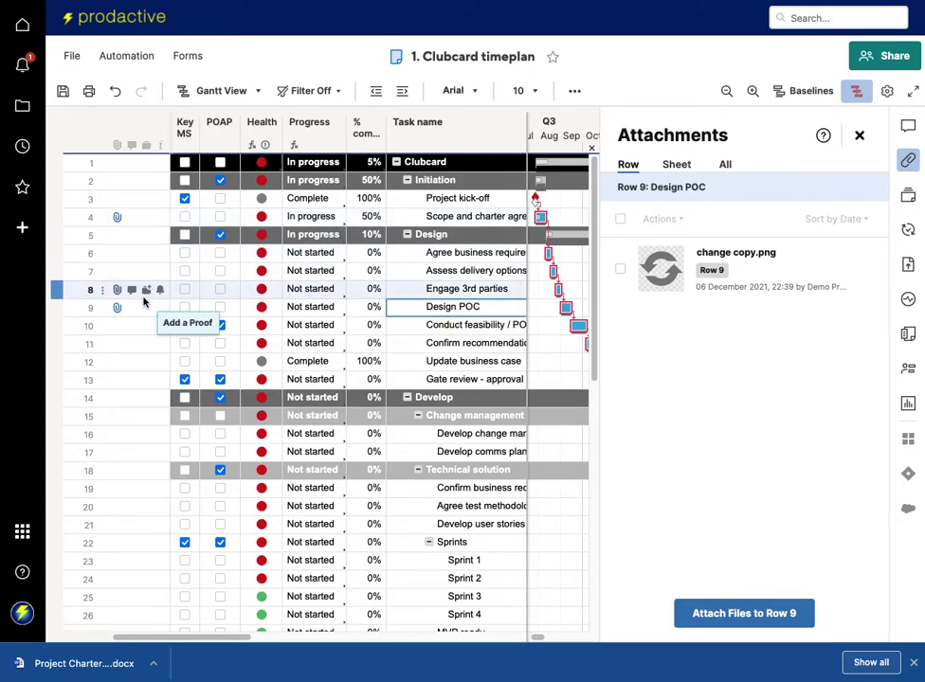
{"action": "scroll", "coordinate": [135, 284], "scroll_direction": "down", "scroll_amount": 2}
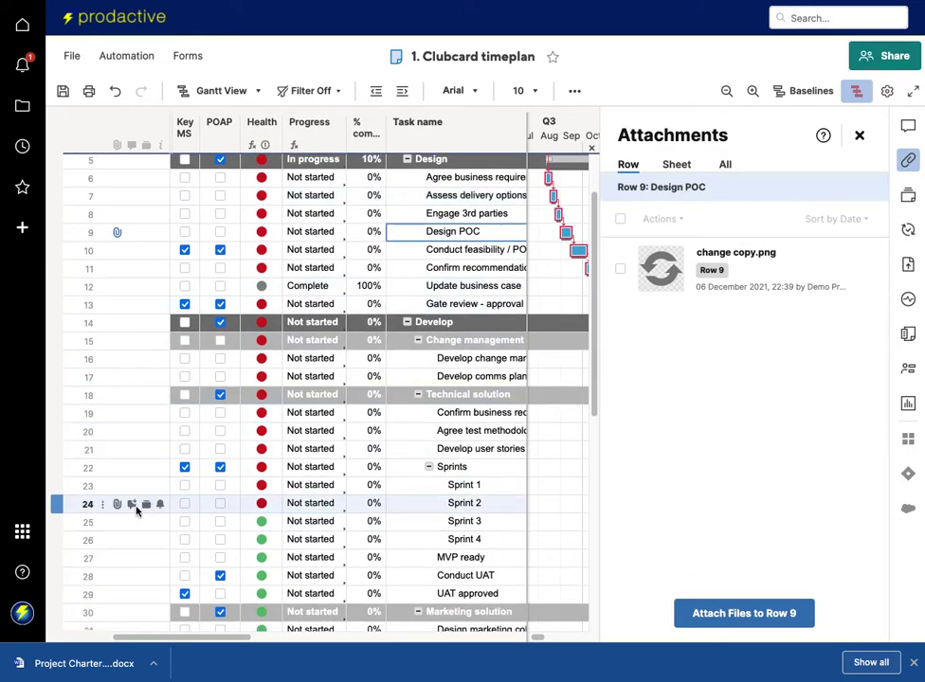
{"action": "left_click", "coordinate": [134, 508]}
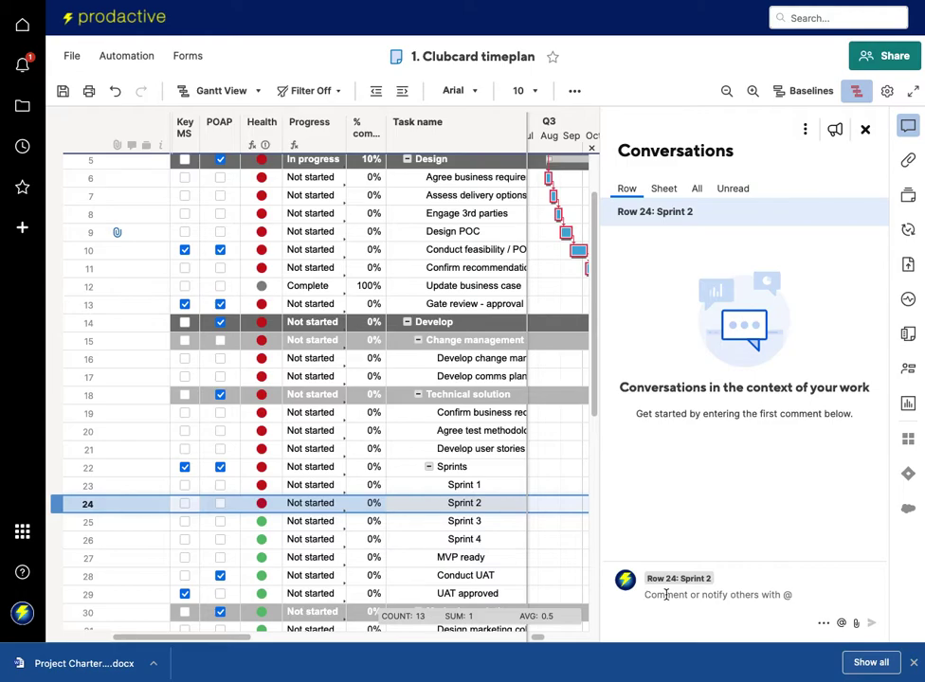
Post a comment on Sprint 2 mentioning a colleague: 'please ensure completed on time'.
{"action": "type", "text": "@ri"}
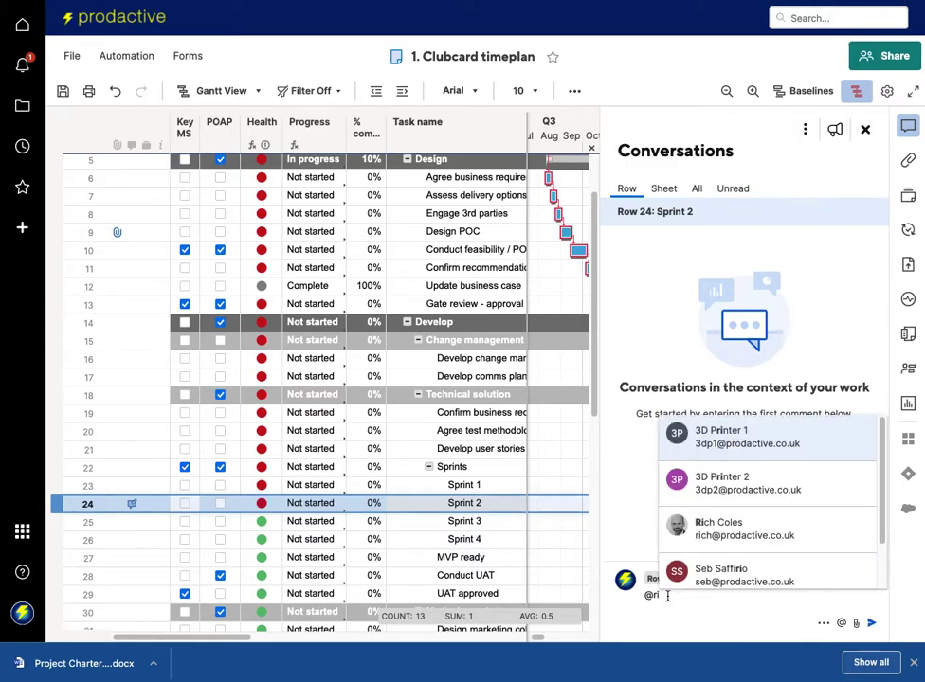
{"action": "type", "text": "ch"}
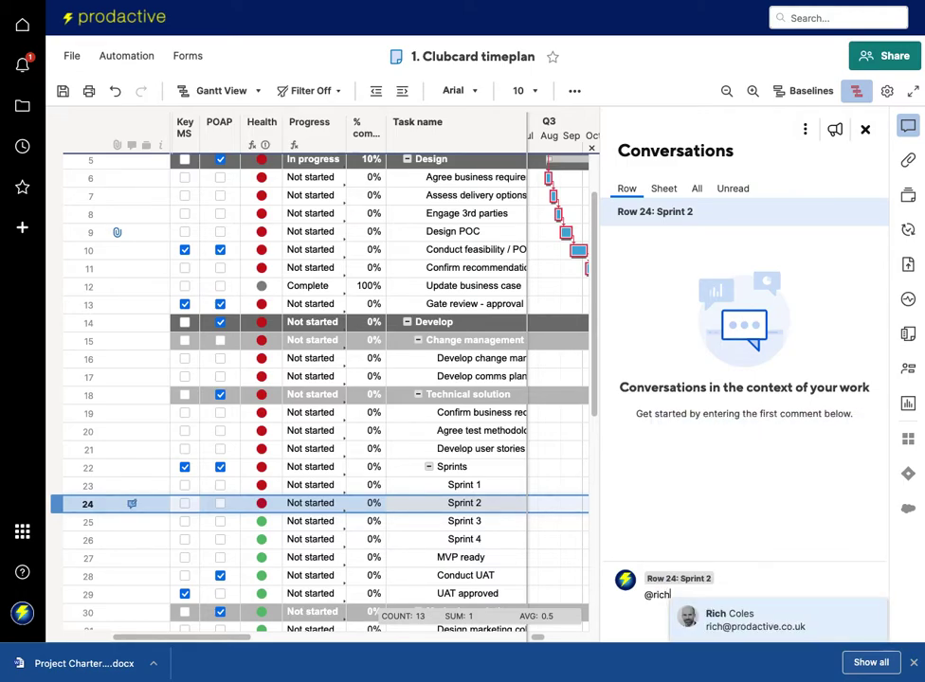
{"action": "key", "text": "Return"}
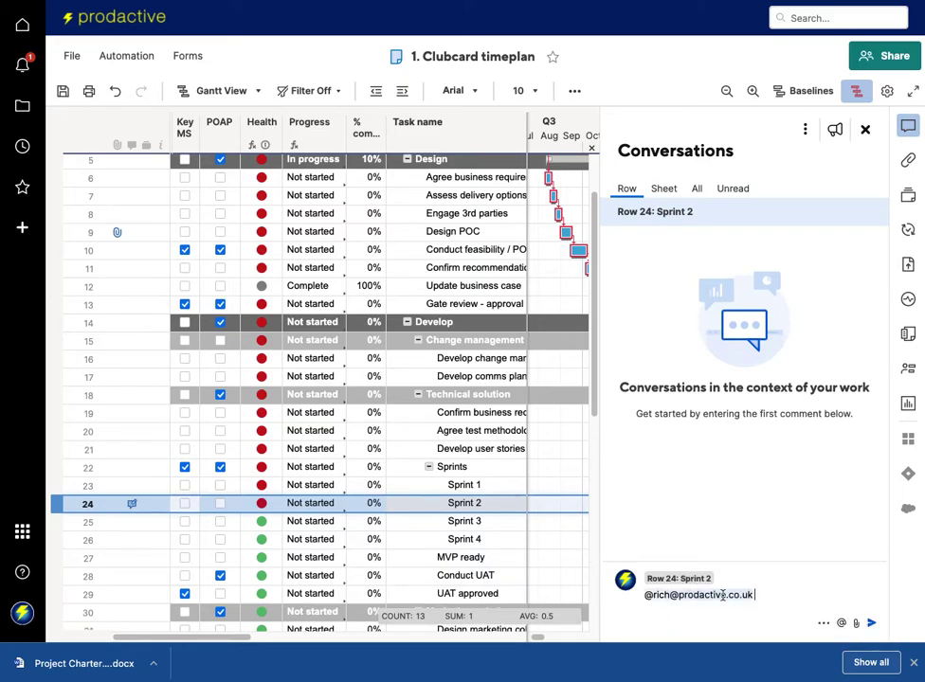
{"action": "type", "text": "plerase ensure c"}
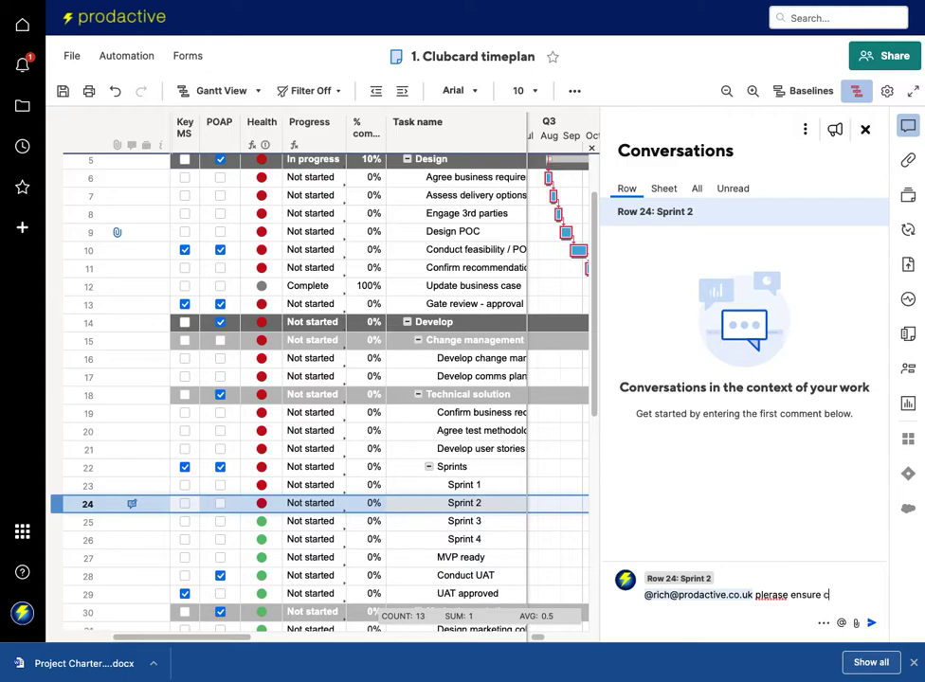
{"action": "type", "text": "ompleted on time"}
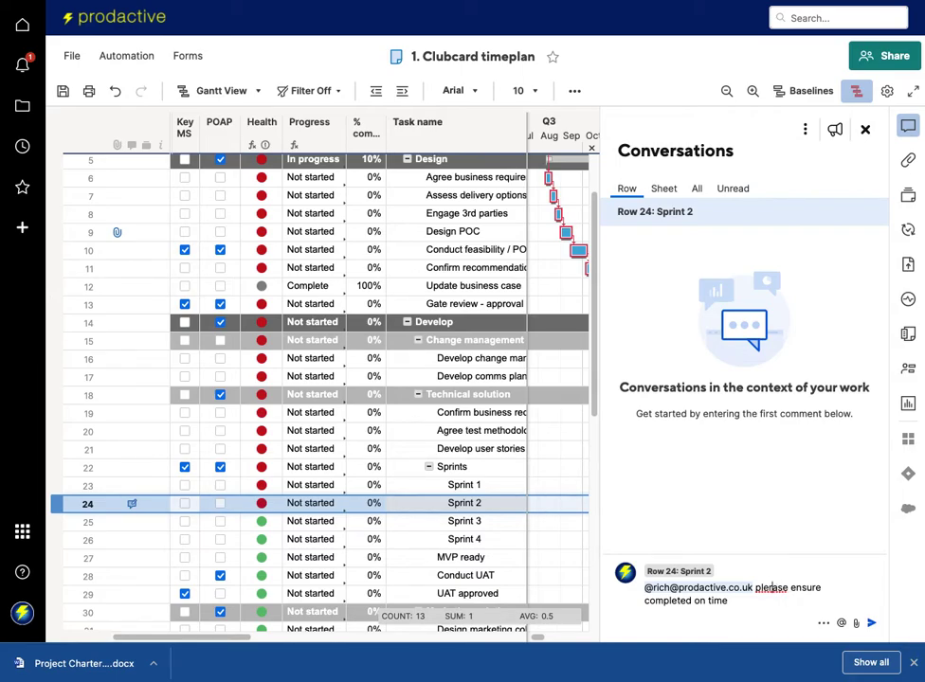
{"action": "left_click", "coordinate": [773, 587]}
{"action": "key", "text": "BackSpace"}
{"action": "key", "text": "Return"}
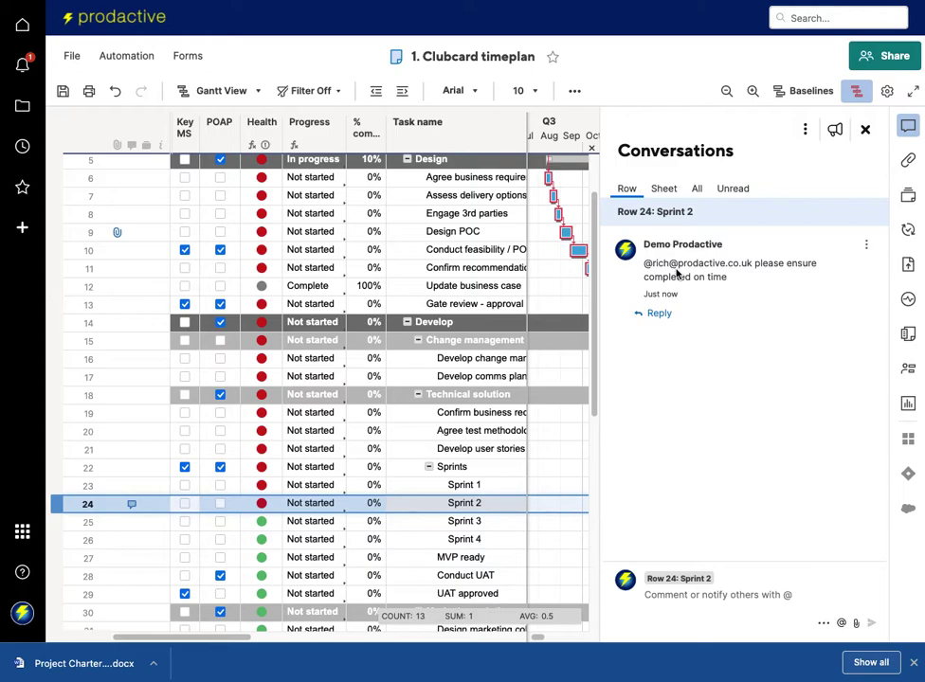
Review the posted comment on the sheet and close the Conversations panel.
{"action": "mouse_move", "coordinate": [698, 307]}
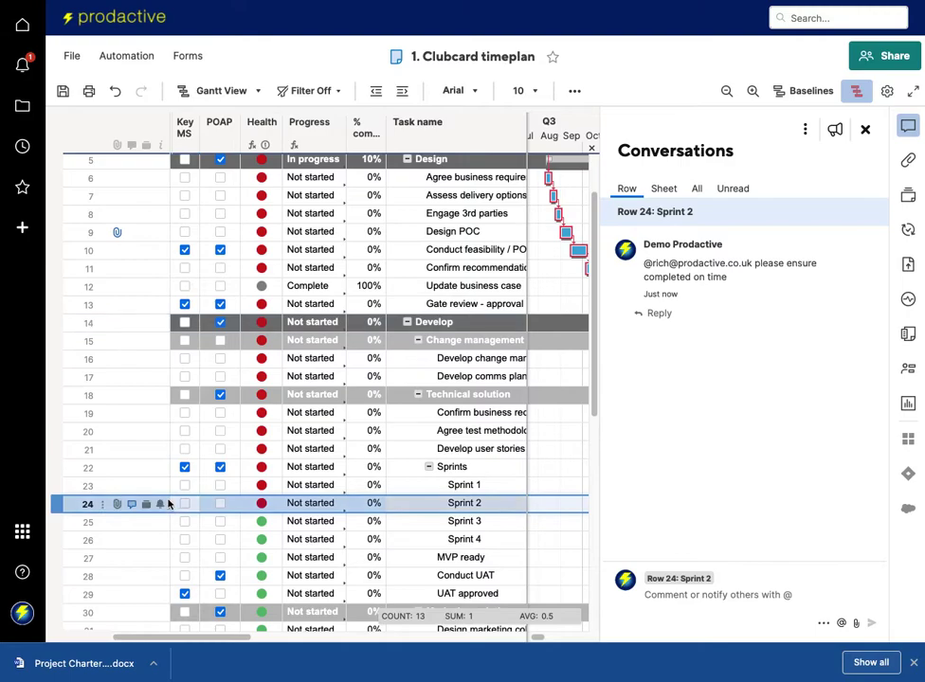
{"action": "scroll", "coordinate": [170, 500], "scroll_direction": "down", "scroll_amount": 1}
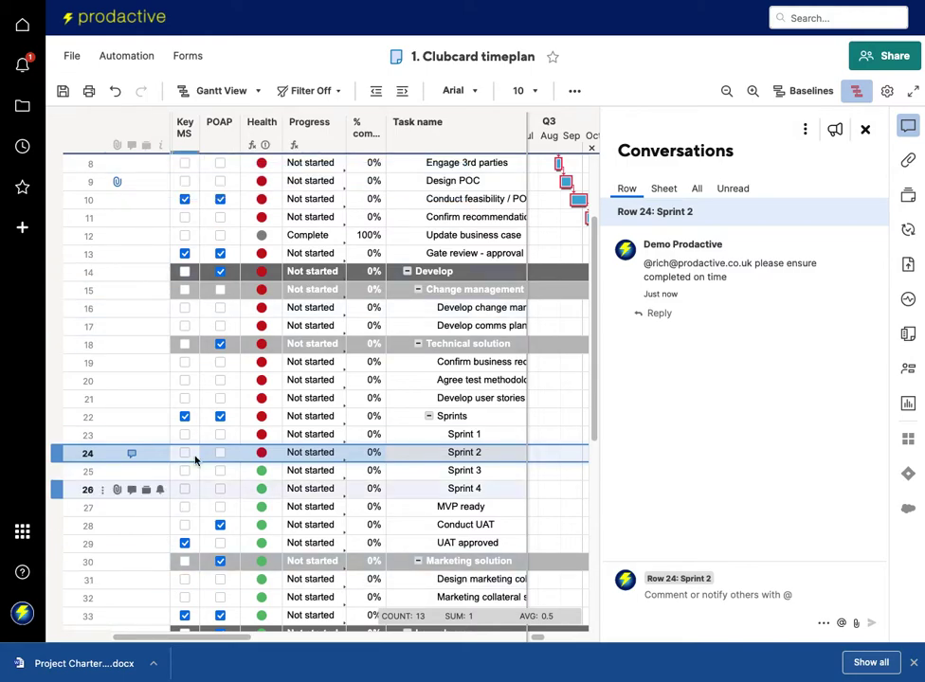
{"action": "scroll", "coordinate": [174, 379], "scroll_direction": "up", "scroll_amount": 2}
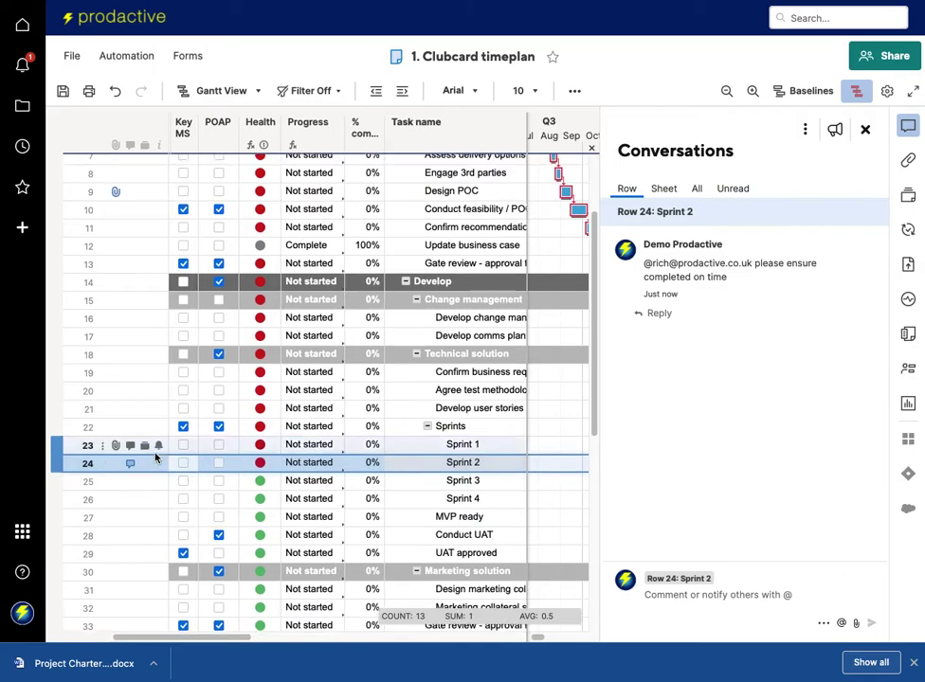
{"action": "scroll", "coordinate": [174, 363], "scroll_direction": "up", "scroll_amount": 2}
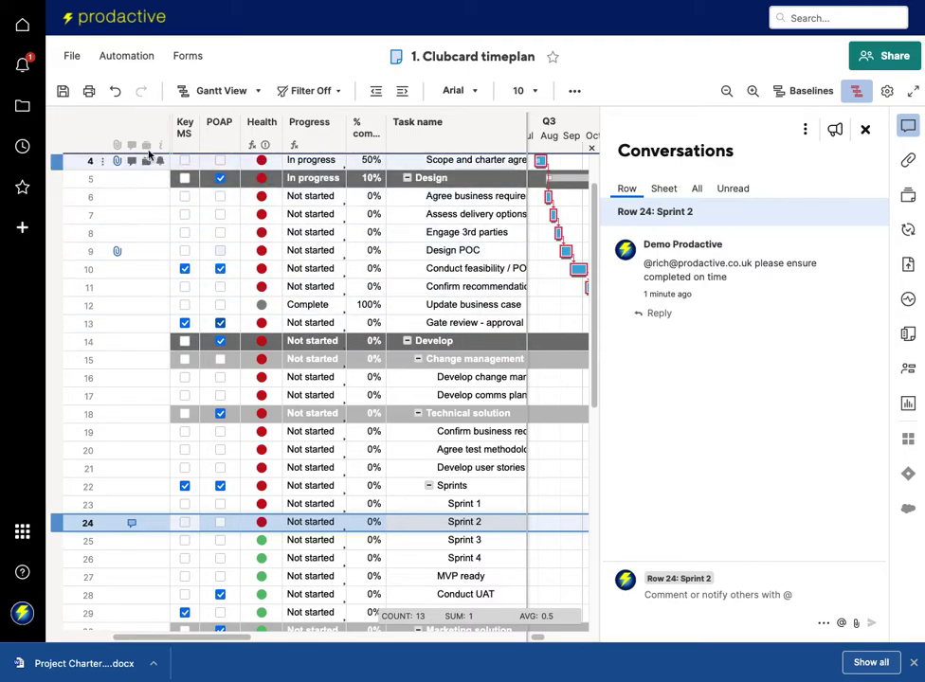
{"action": "scroll", "coordinate": [152, 308], "scroll_direction": "up", "scroll_amount": 2}
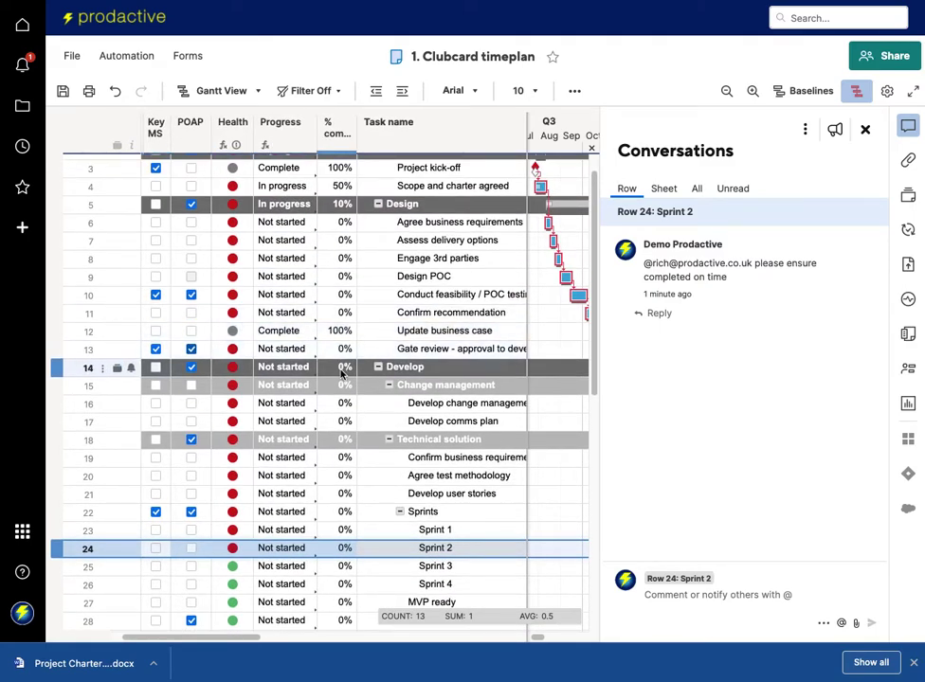
{"action": "left_click", "coordinate": [865, 129]}
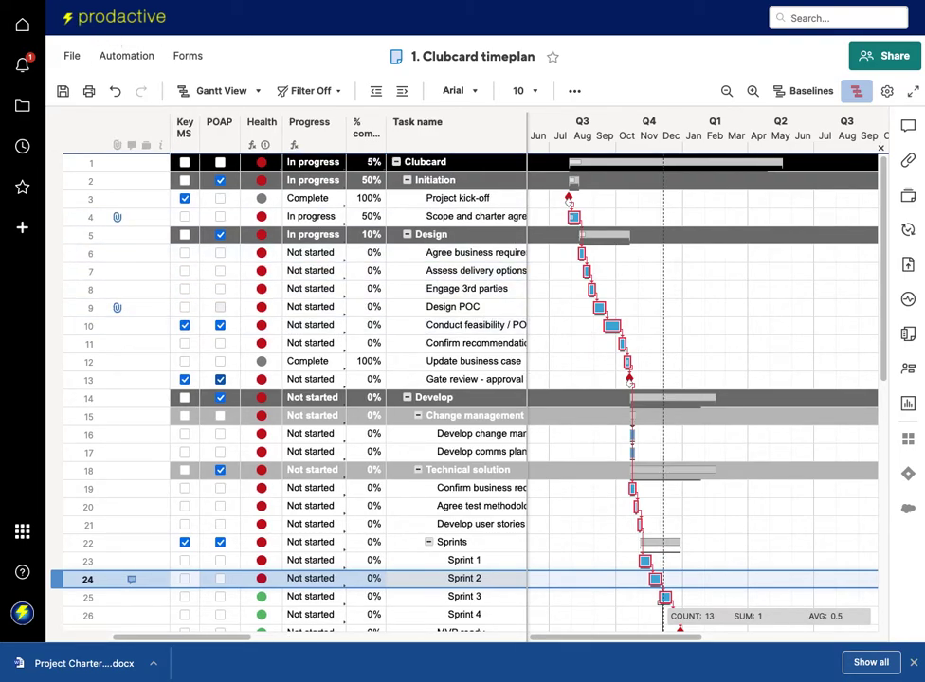
Save the timeplan's changes and go to its Clubcard folder from File > Properties.
{"action": "left_click", "coordinate": [70, 56]}
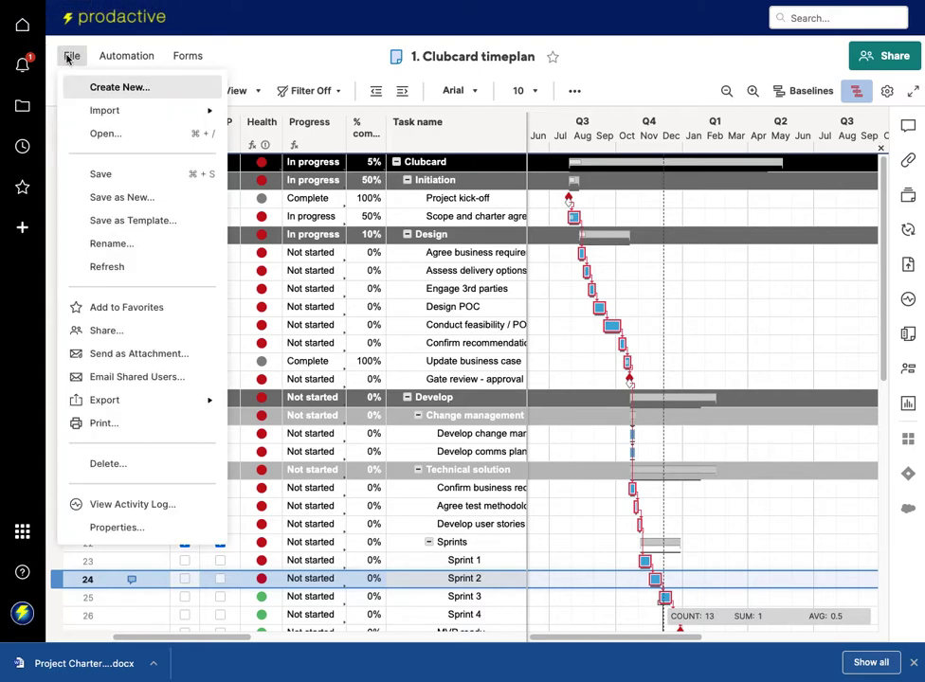
{"action": "left_click", "coordinate": [116, 529]}
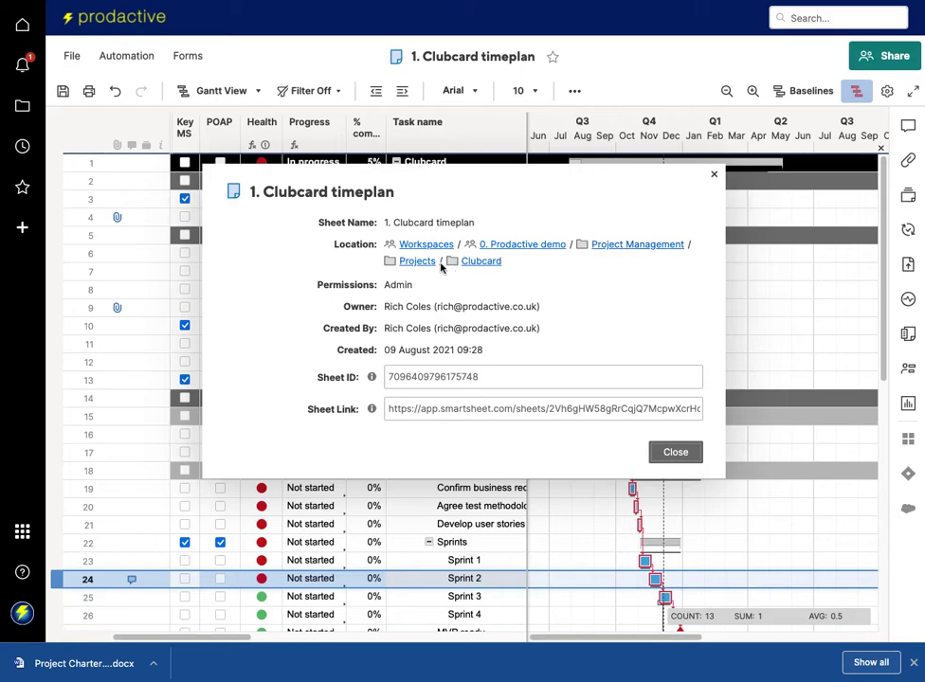
{"action": "left_click", "coordinate": [469, 263]}
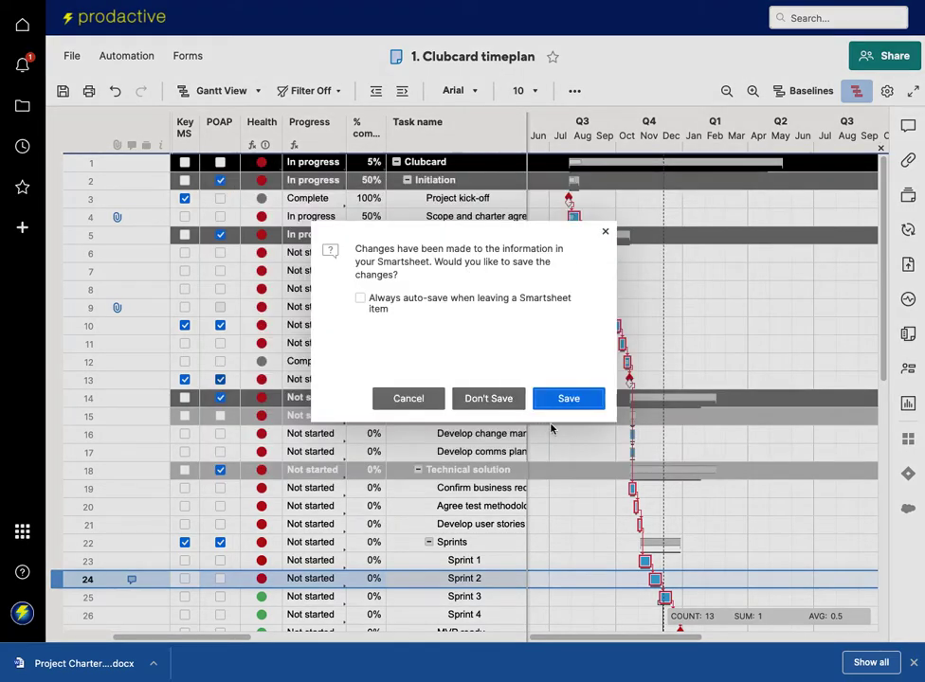
{"action": "left_click", "coordinate": [558, 395]}
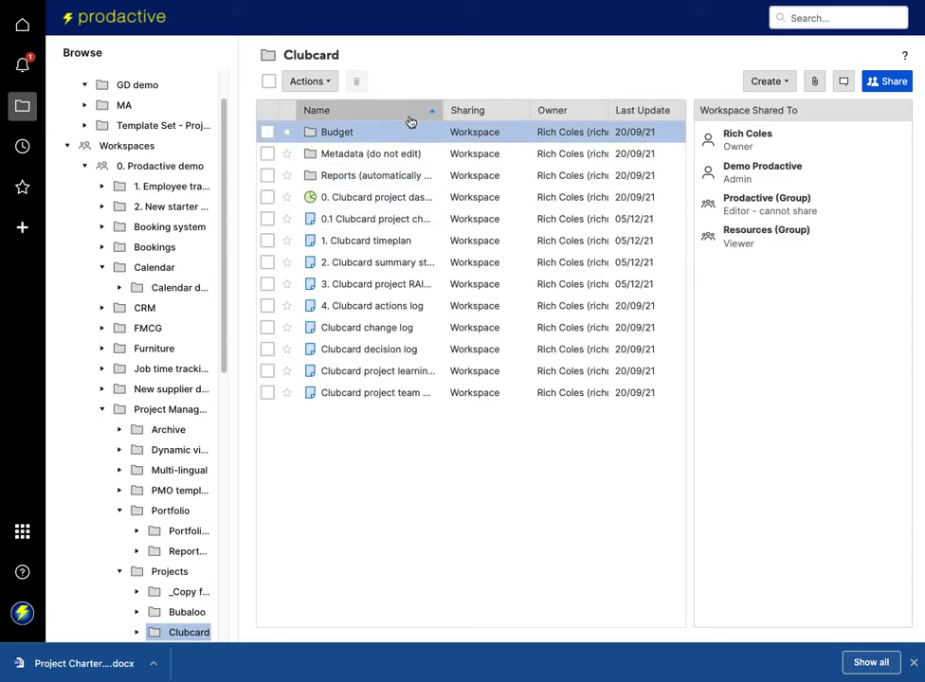
Look through the Budget folder, return to Clubcard, then open the Portfolio folder.
{"action": "left_click", "coordinate": [335, 132]}
{"action": "left_click", "coordinate": [339, 136]}
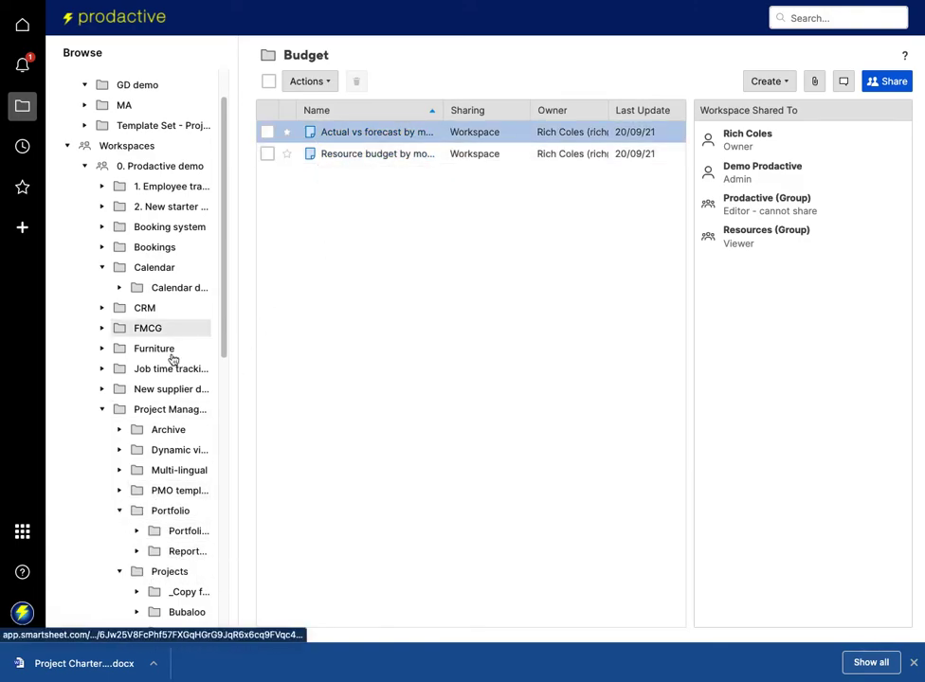
{"action": "scroll", "coordinate": [156, 568], "scroll_direction": "down", "scroll_amount": 2}
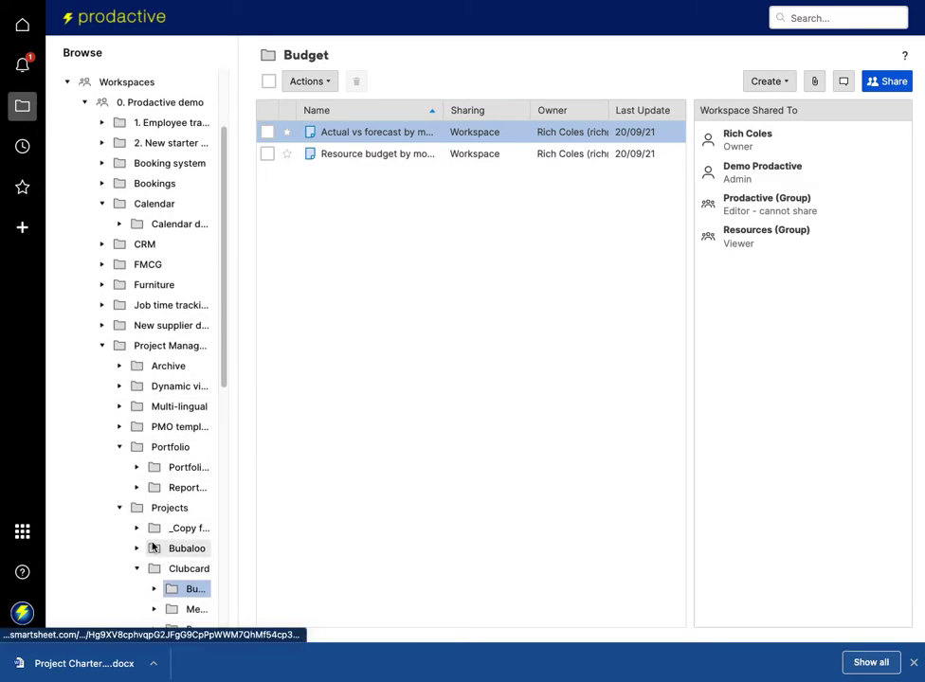
{"action": "scroll", "coordinate": [153, 545], "scroll_direction": "down", "scroll_amount": 3}
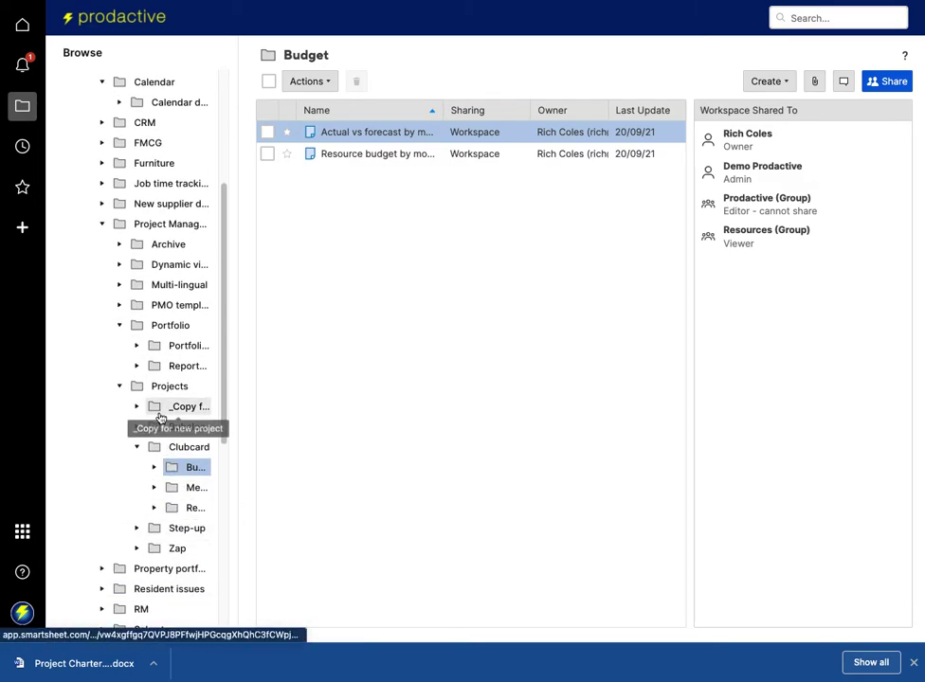
{"action": "left_click_drag", "start_coordinate": [178, 468], "coordinate": [180, 447]}
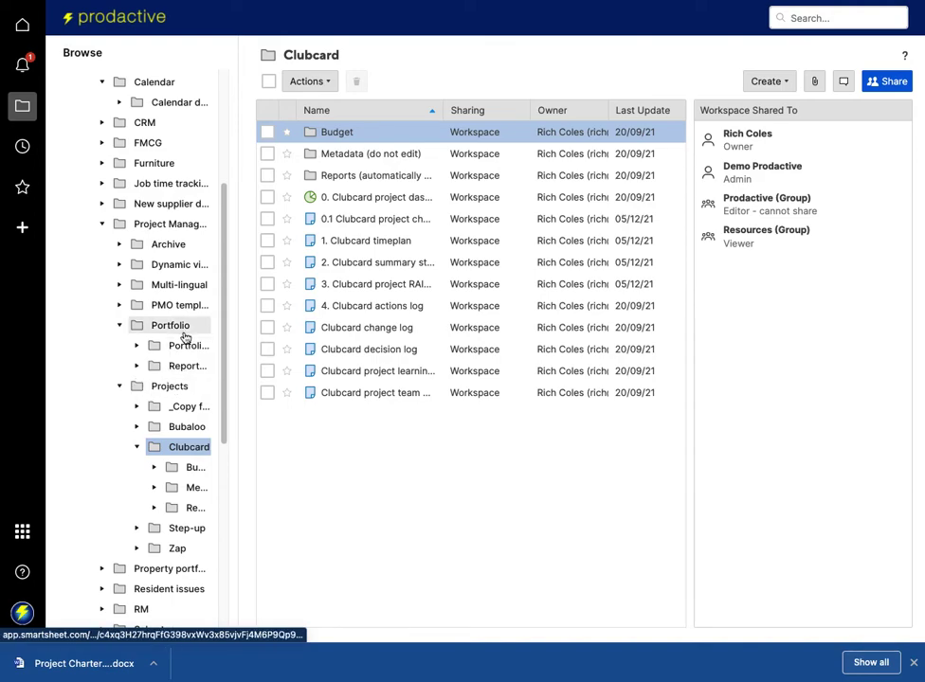
{"action": "left_click", "coordinate": [180, 328]}
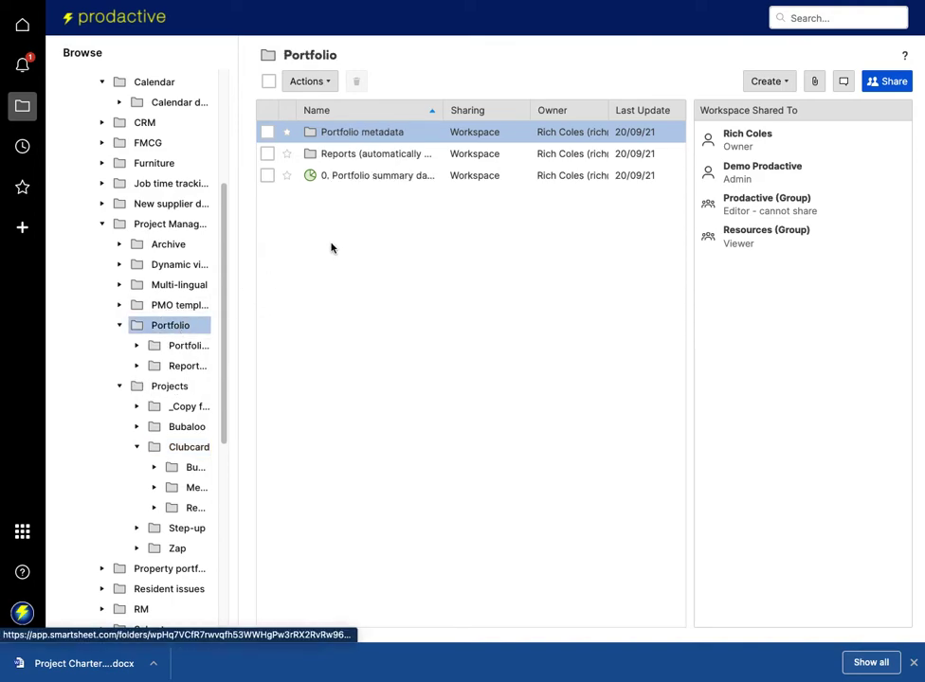
Open the 0. Portfolio summary dashboard and review its 4 projects, 3 at risk, £609,000 remaining.
{"action": "left_click", "coordinate": [362, 178]}
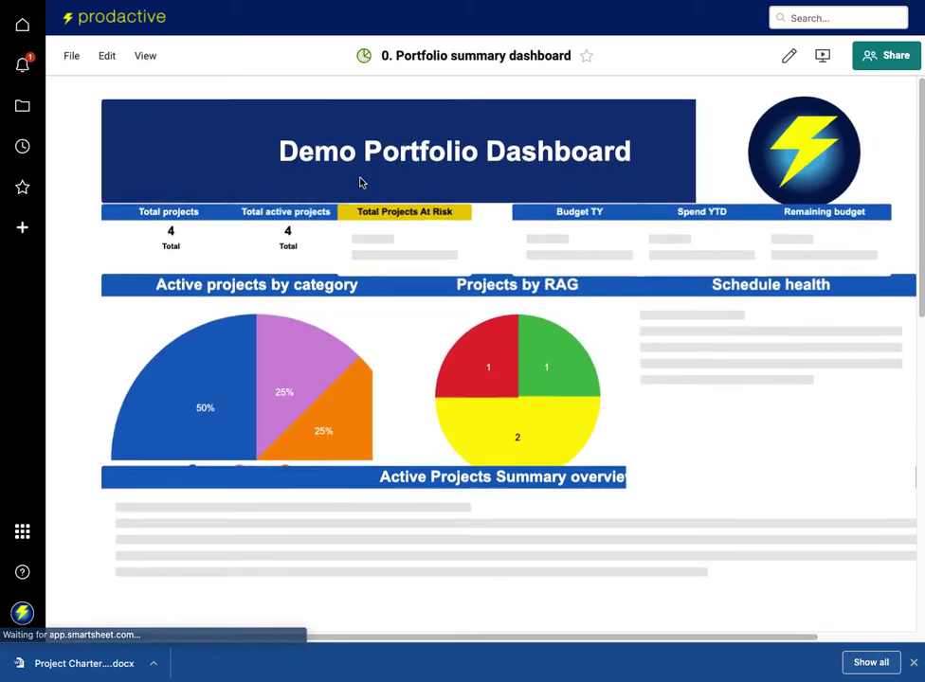
{"action": "scroll", "coordinate": [261, 388], "scroll_direction": "down", "scroll_amount": 2}
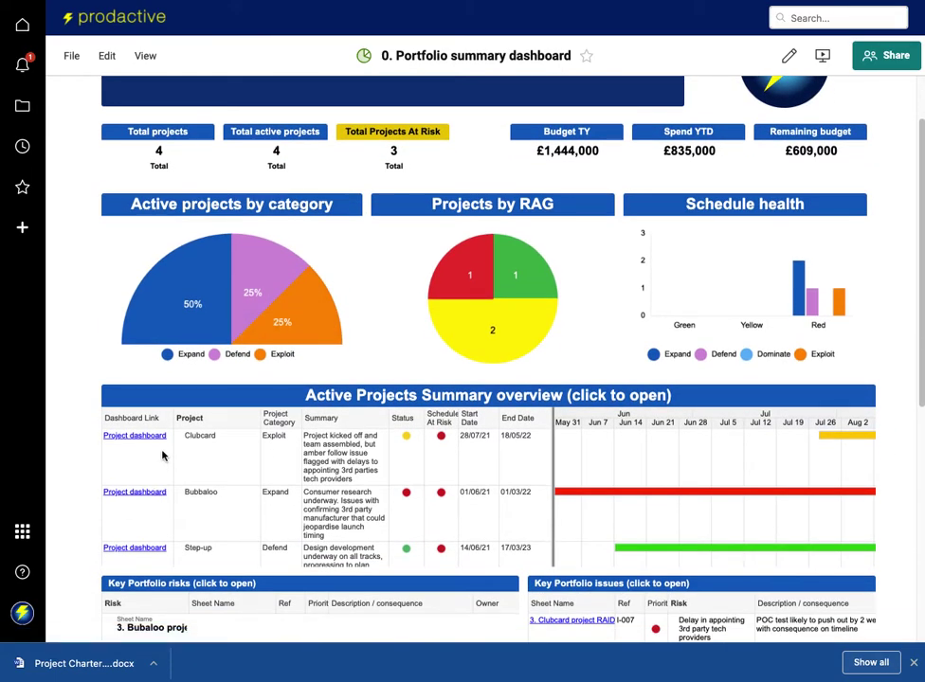
{"action": "scroll", "coordinate": [162, 456], "scroll_direction": "up", "scroll_amount": 1}
{"action": "scroll", "coordinate": [162, 455], "scroll_direction": "up", "scroll_amount": 2}
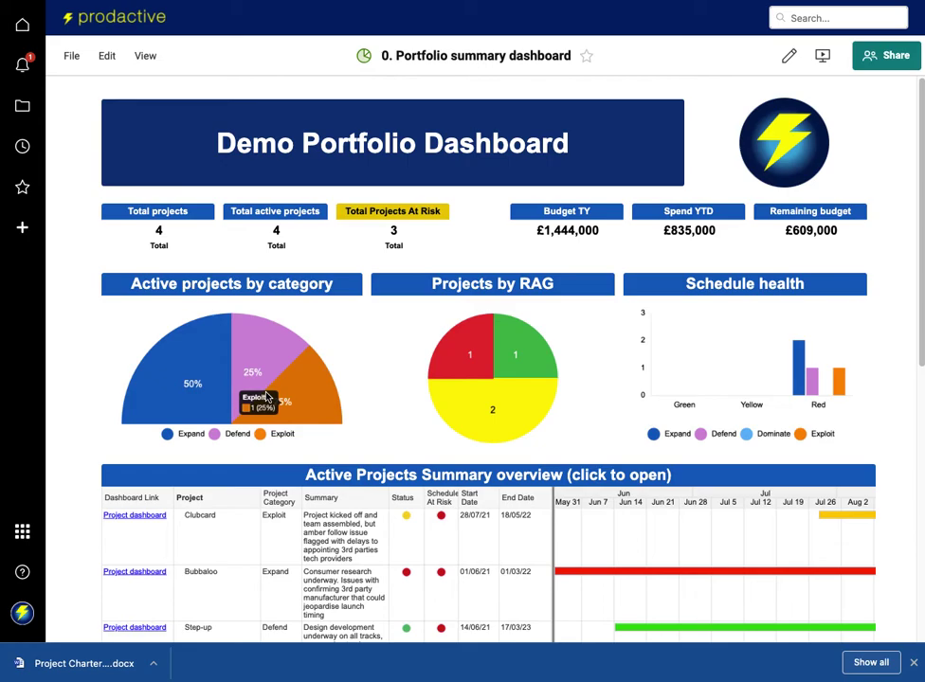
{"action": "scroll", "coordinate": [363, 383], "scroll_direction": "down", "scroll_amount": 1}
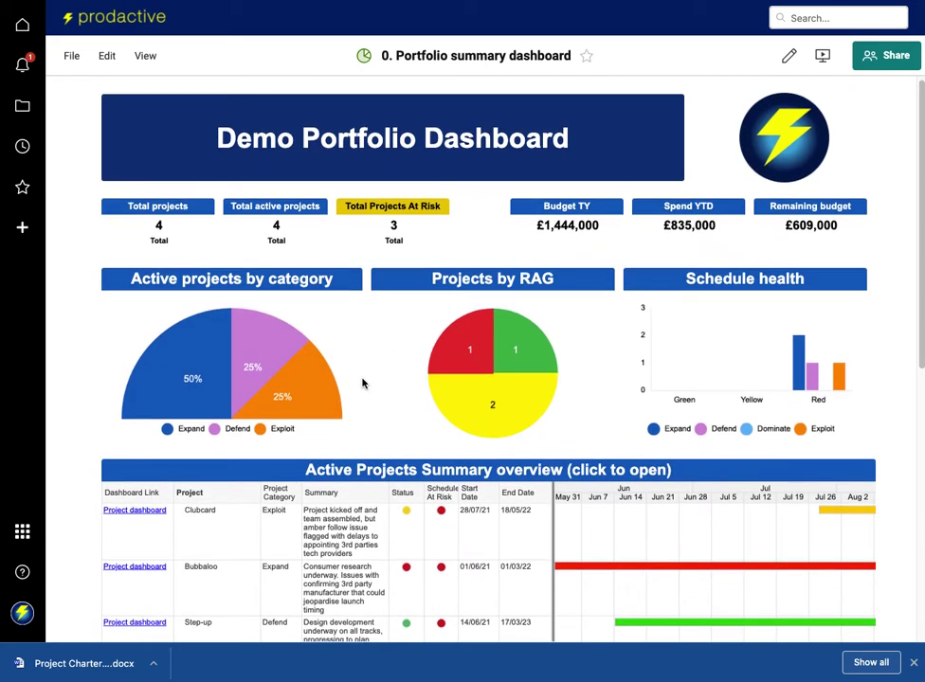
{"action": "scroll", "coordinate": [363, 382], "scroll_direction": "down", "scroll_amount": 3}
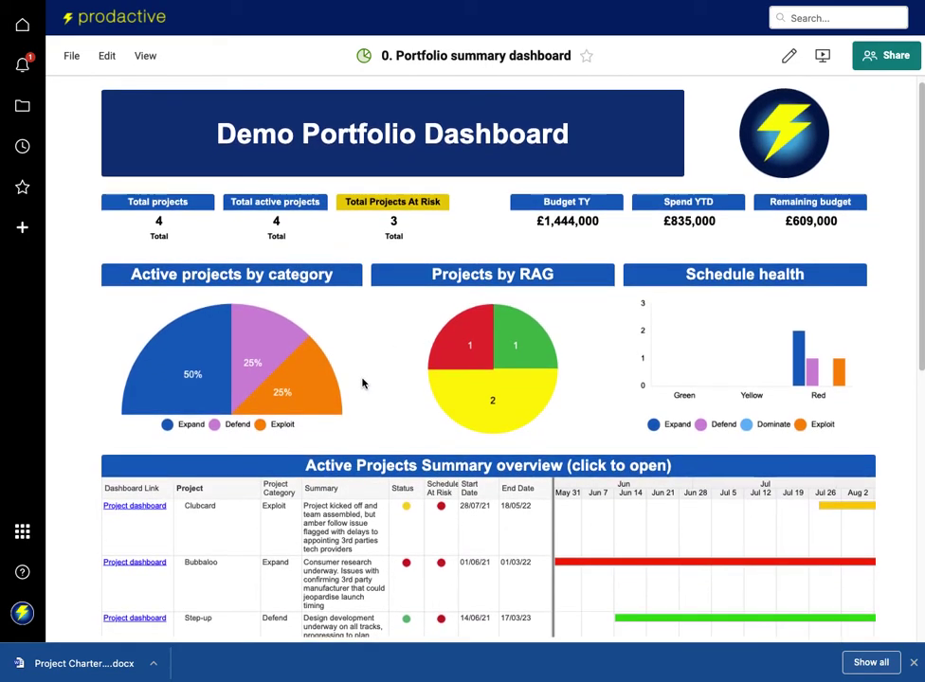